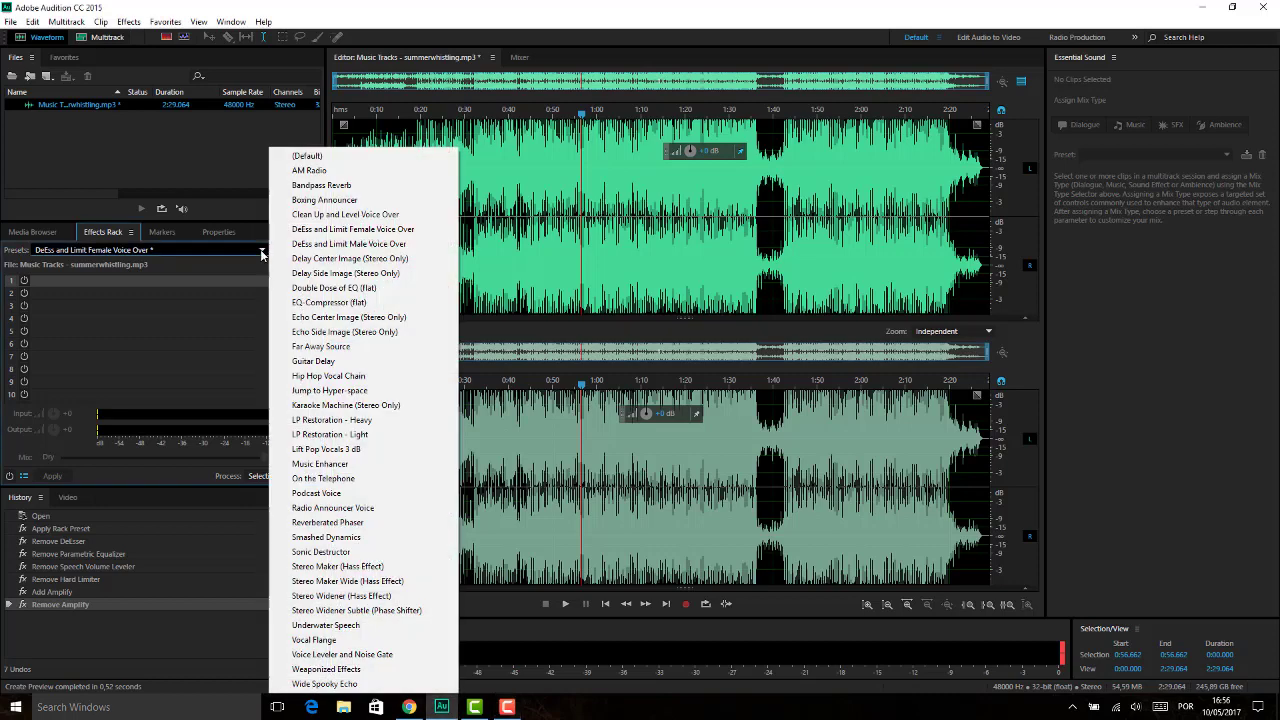
Apply the Delay Center Image (Stereo Only) rack preset and preview the track from about 0:05.6.
{"action": "left_click", "coordinate": [513, 237]}
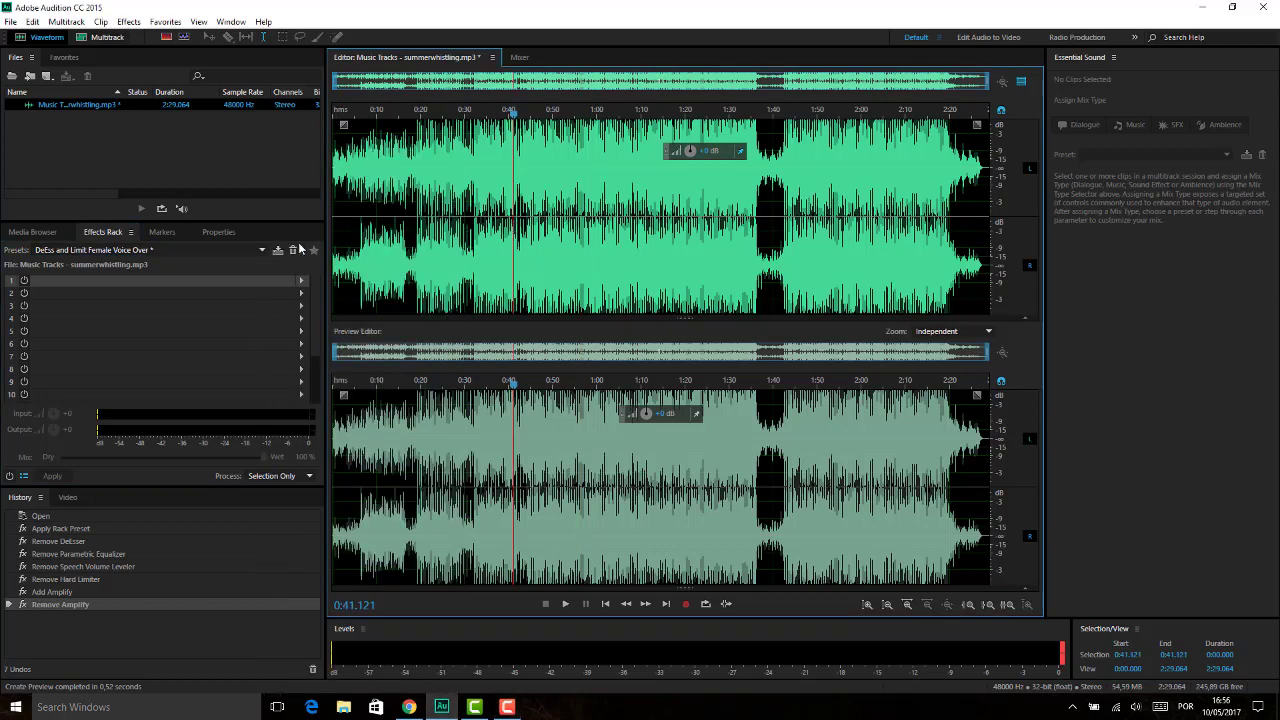
{"action": "left_click", "coordinate": [262, 250]}
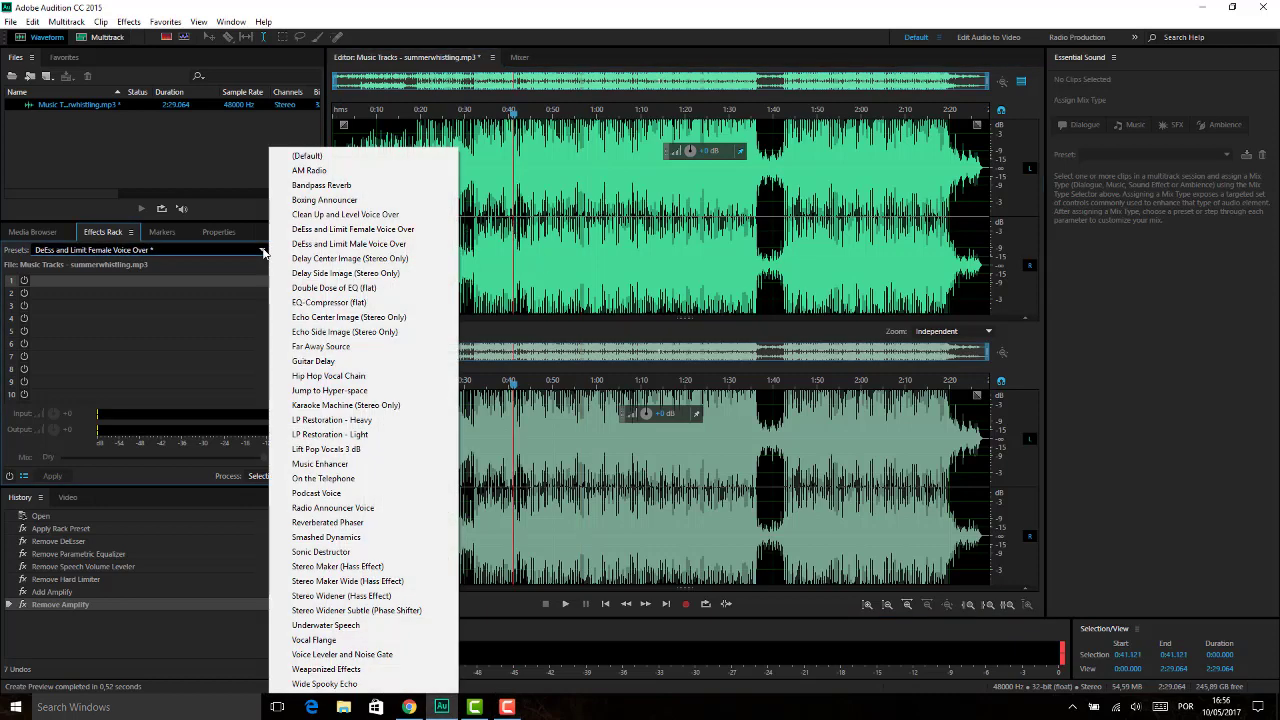
{"action": "left_click", "coordinate": [342, 260]}
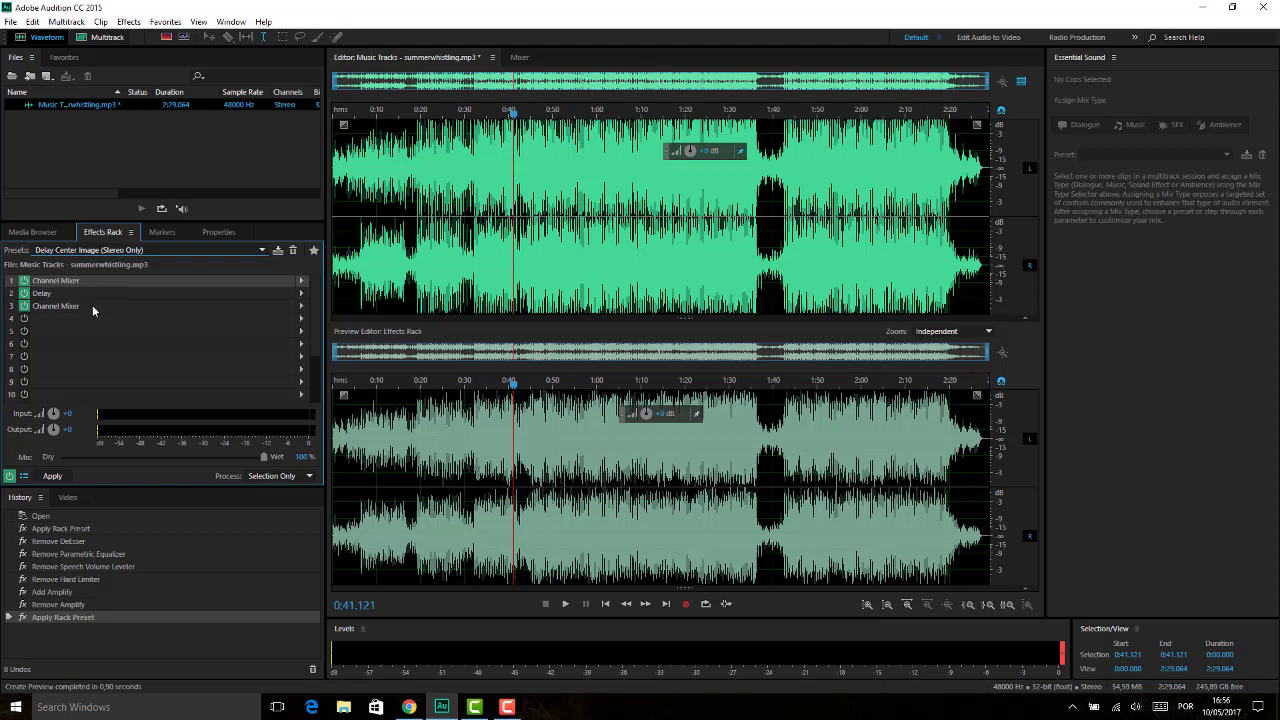
{"action": "left_click", "coordinate": [357, 440]}
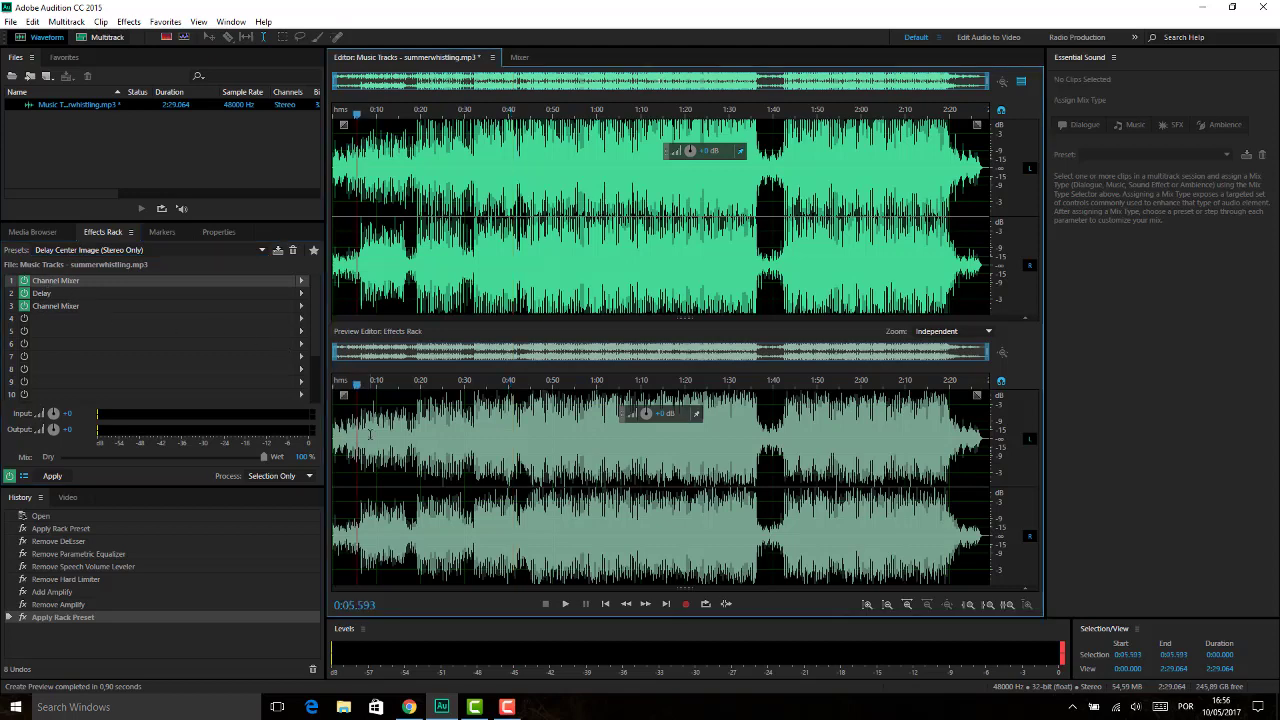
{"action": "key", "text": "space"}
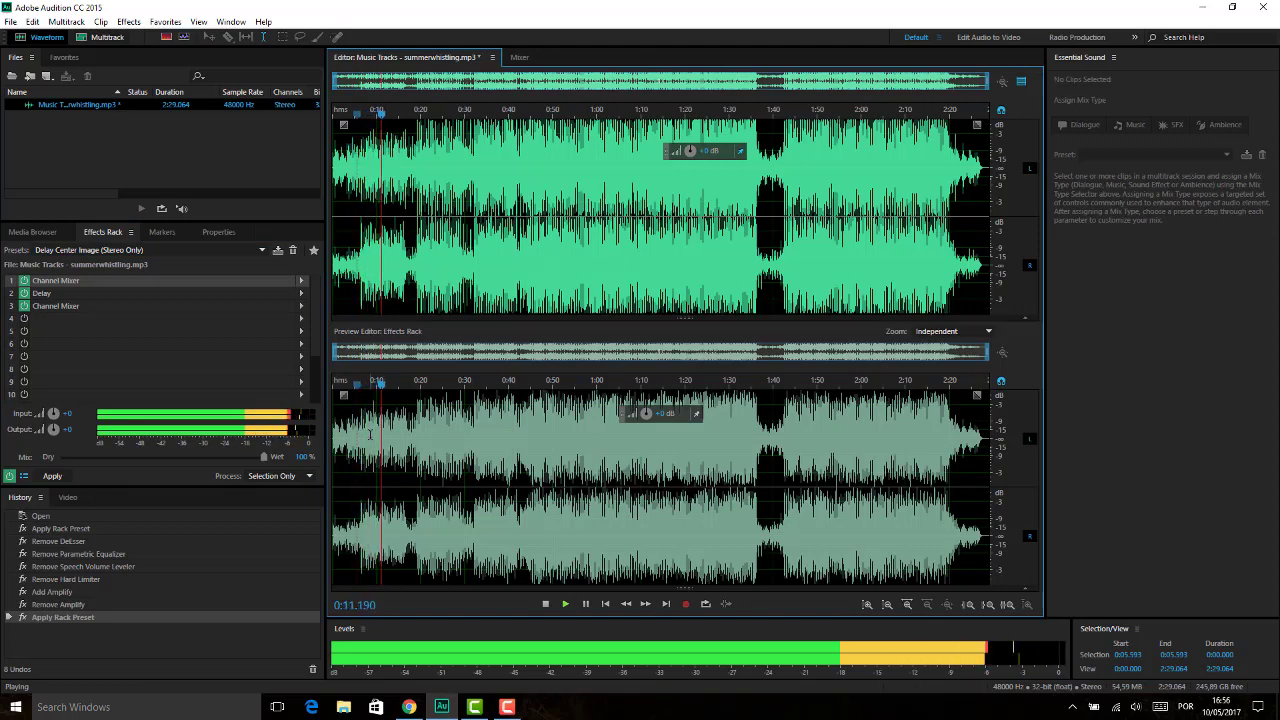
{"action": "key", "text": "space"}
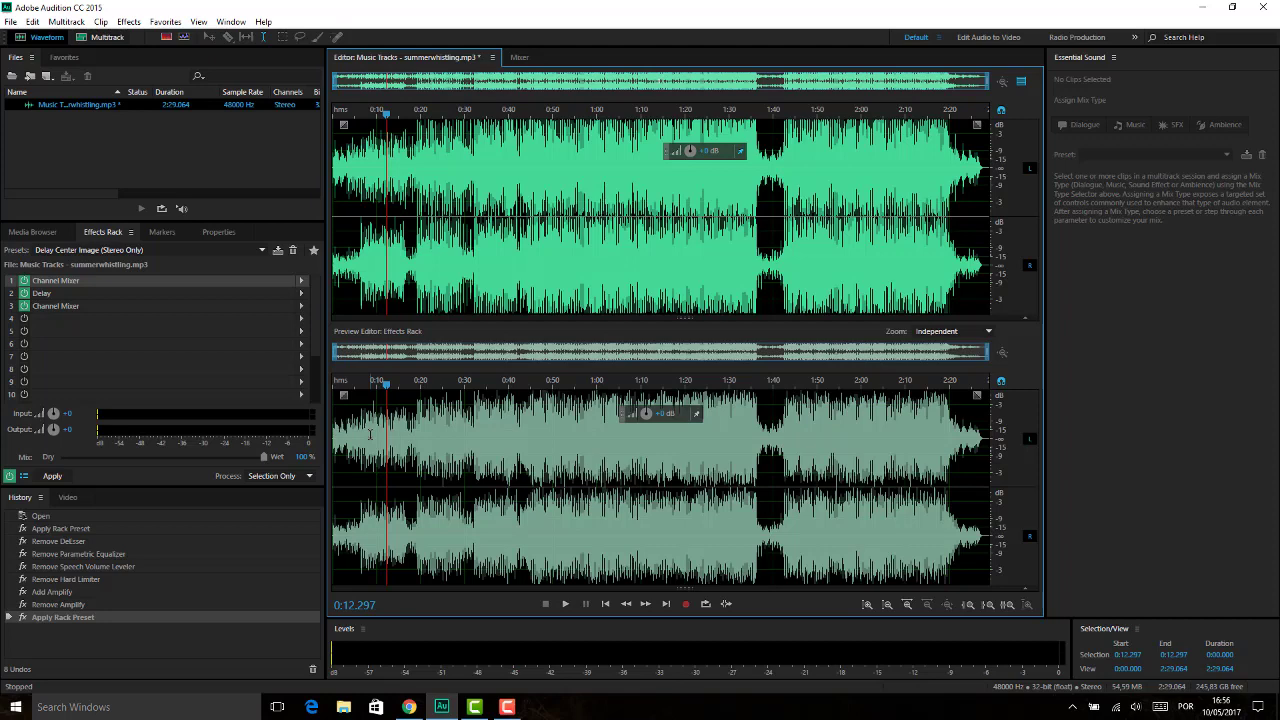
Undo the applied rack preset and play the track without effects for comparison.
{"action": "key", "text": "ctrl+z"}
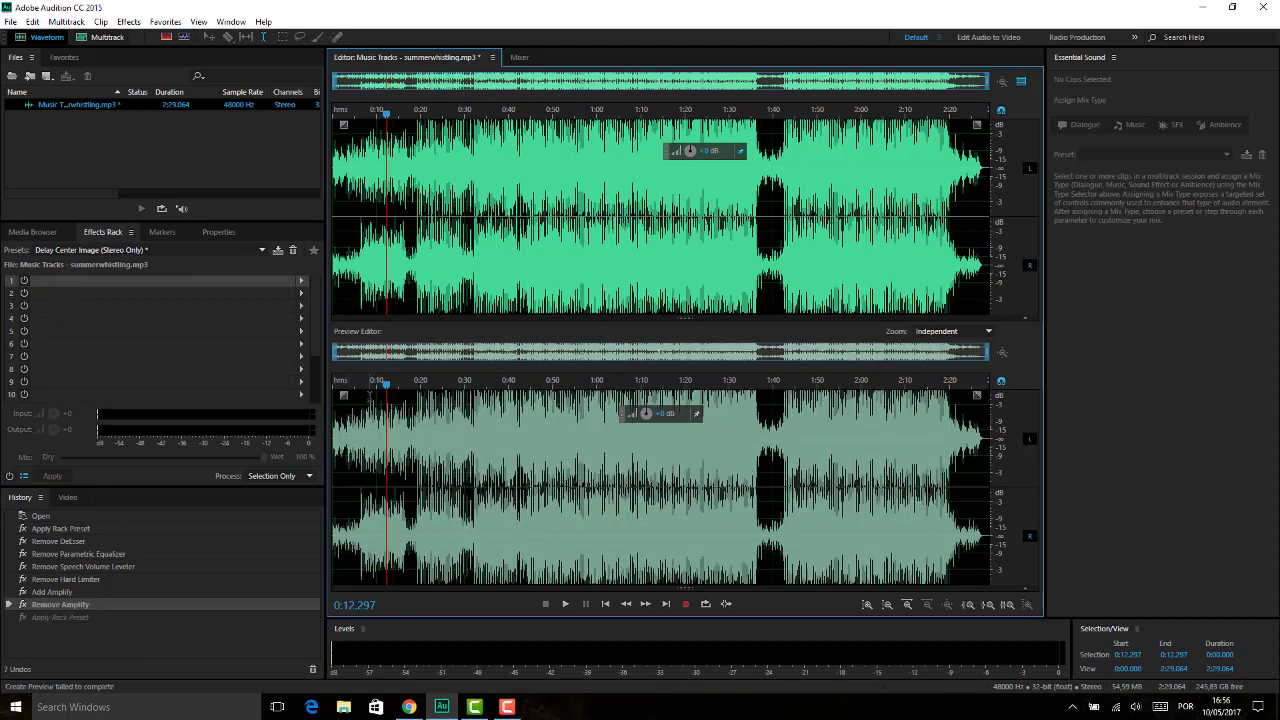
{"action": "key", "text": "space"}
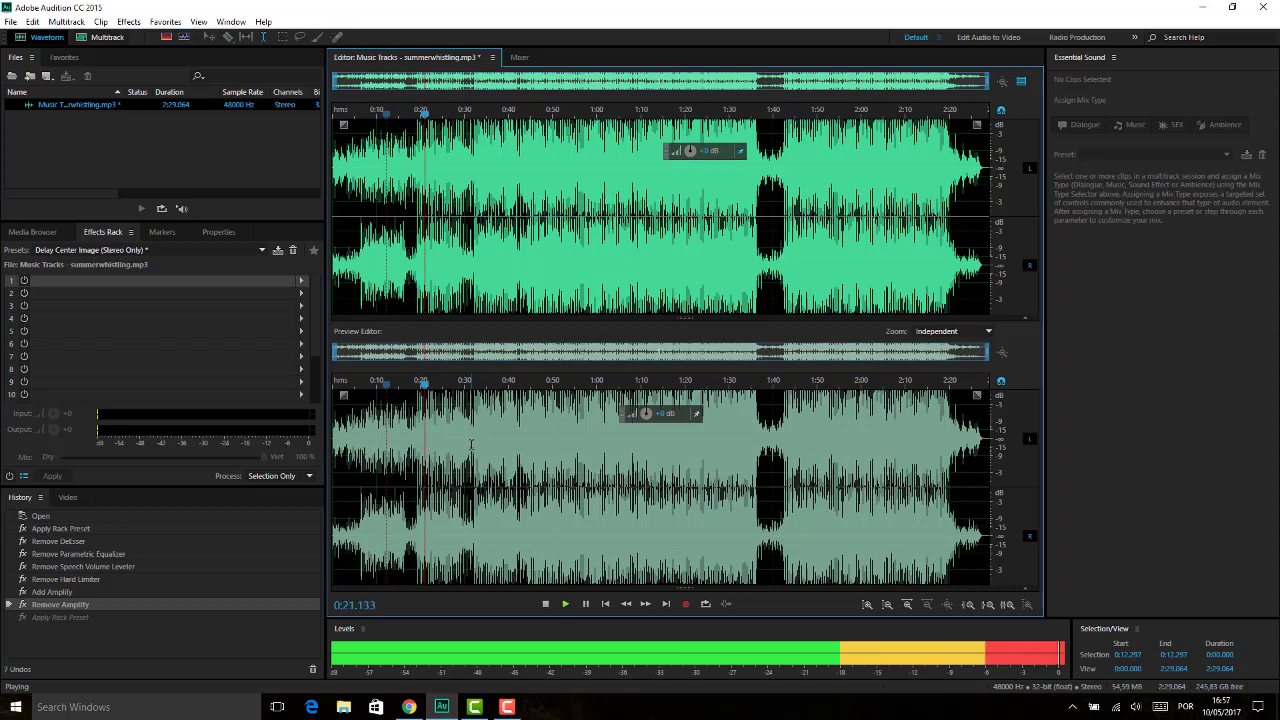
{"action": "key", "text": "space"}
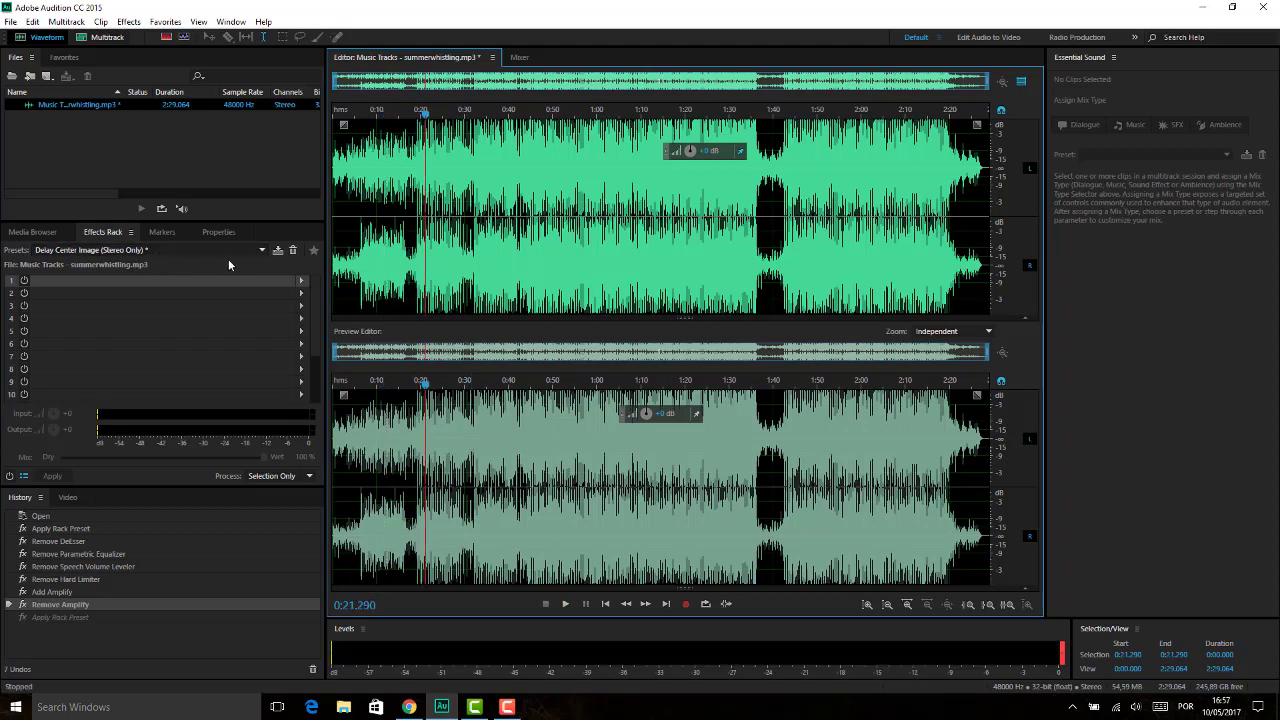
Reapply the Delay Center Image (Stereo Only) rack preset and listen to a few seconds of the track.
{"action": "left_click", "coordinate": [262, 251]}
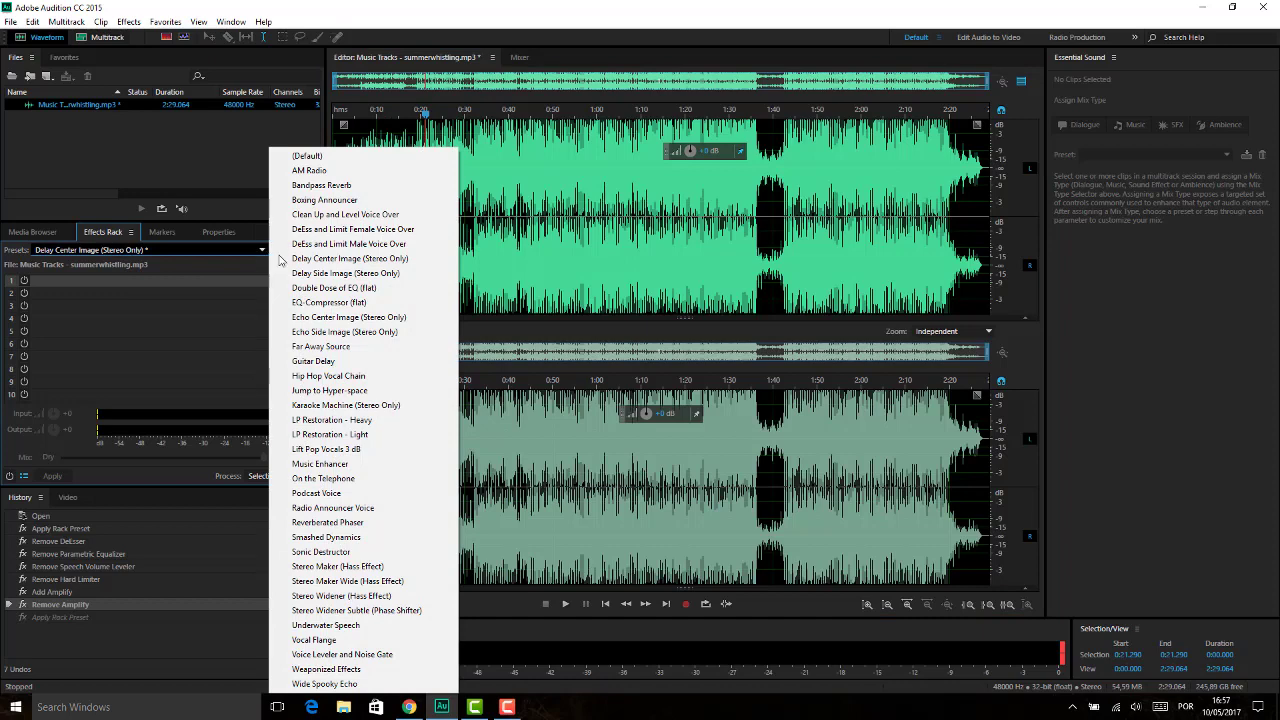
{"action": "left_click", "coordinate": [365, 259]}
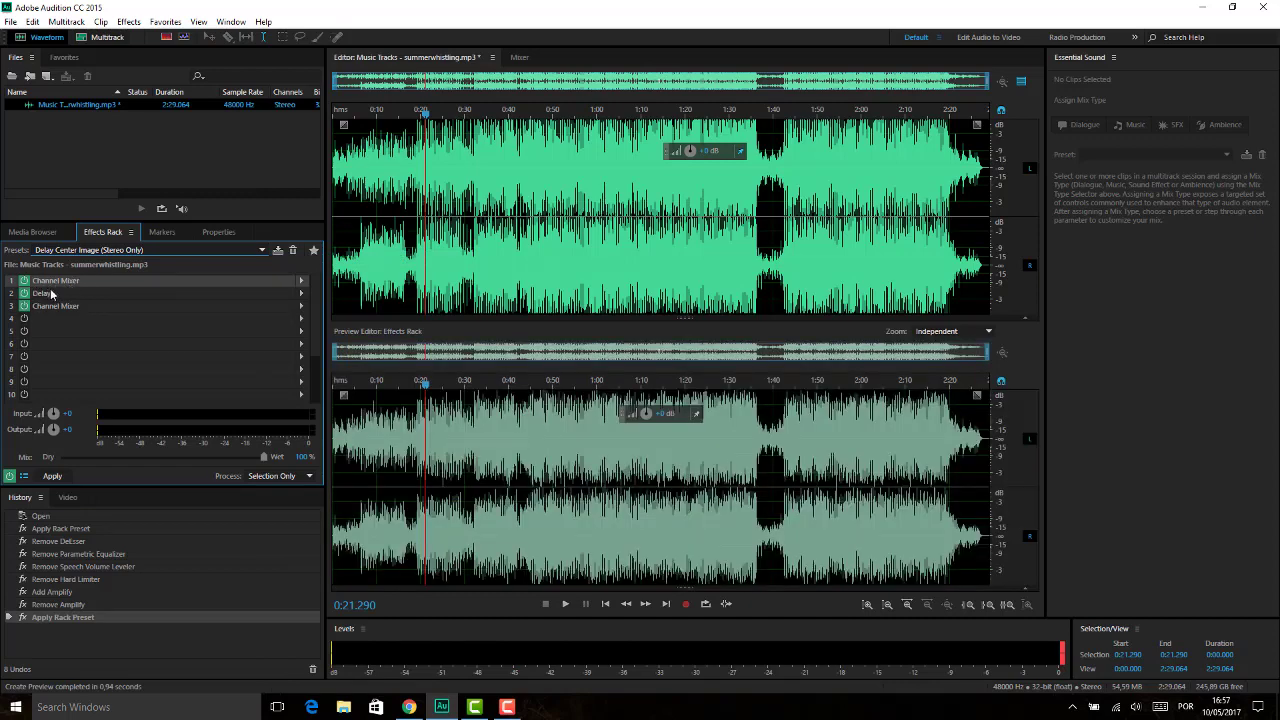
{"action": "key", "text": "space"}
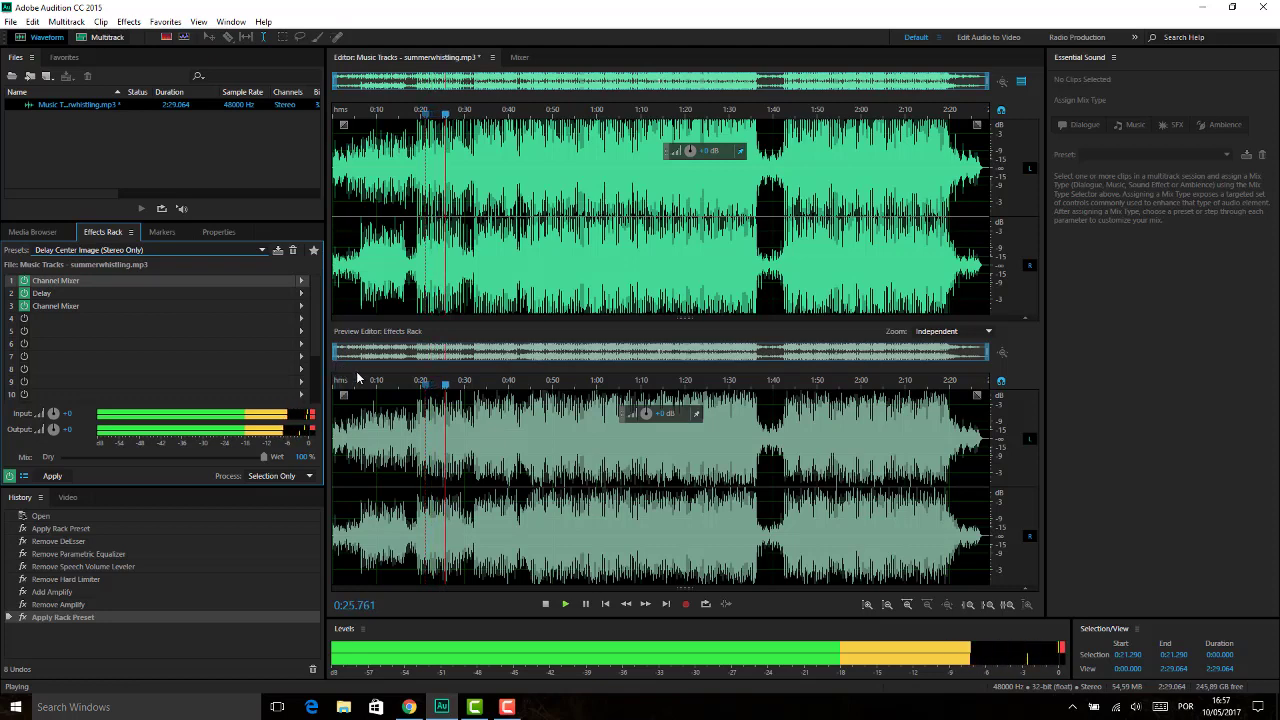
{"action": "key", "text": "space"}
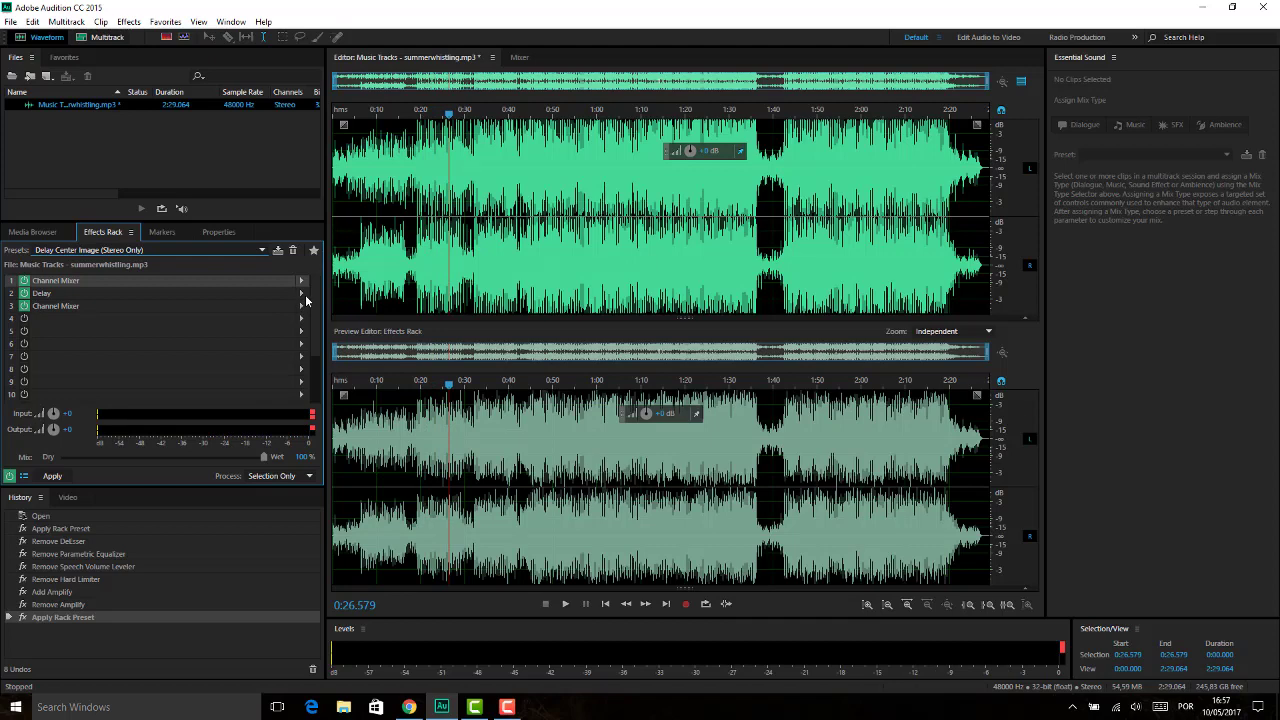
Edit the Delay effect in slot 2 during playback, setting the right channel's delay time to 197.08 ms and mix to 40.15%.
{"action": "left_click", "coordinate": [305, 294]}
{"action": "left_click", "coordinate": [322, 309]}
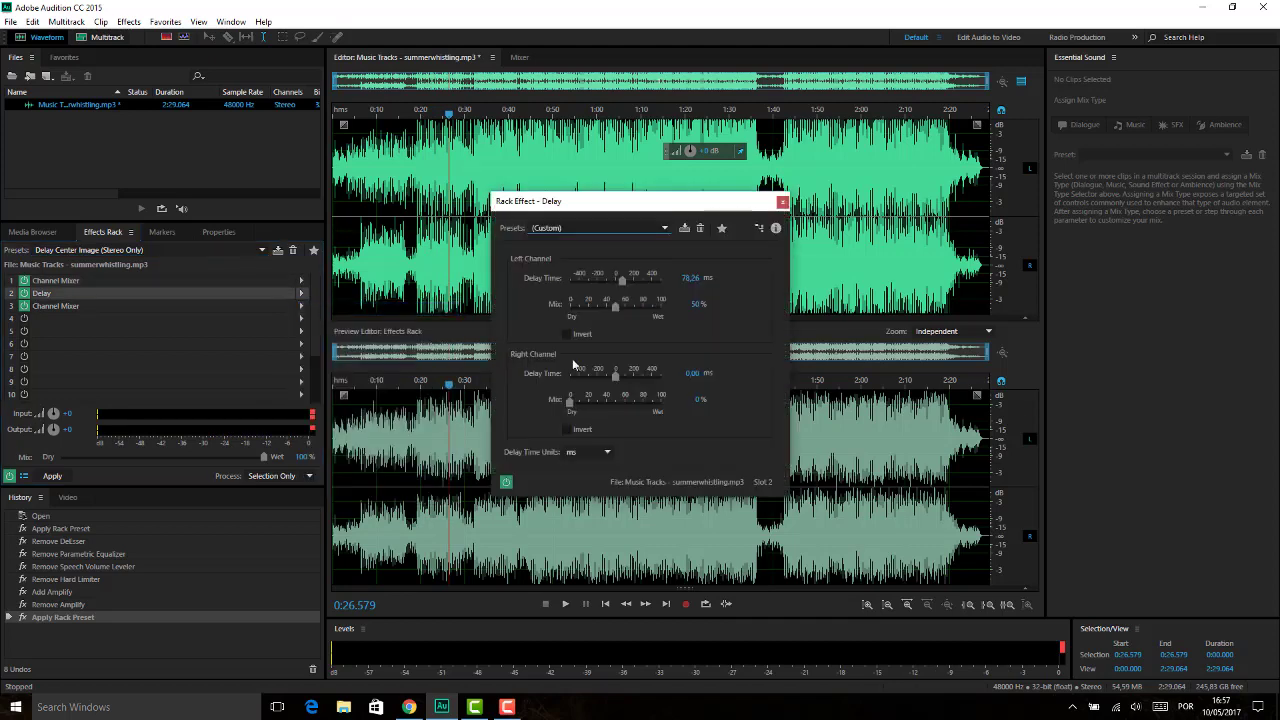
{"action": "key", "text": "space"}
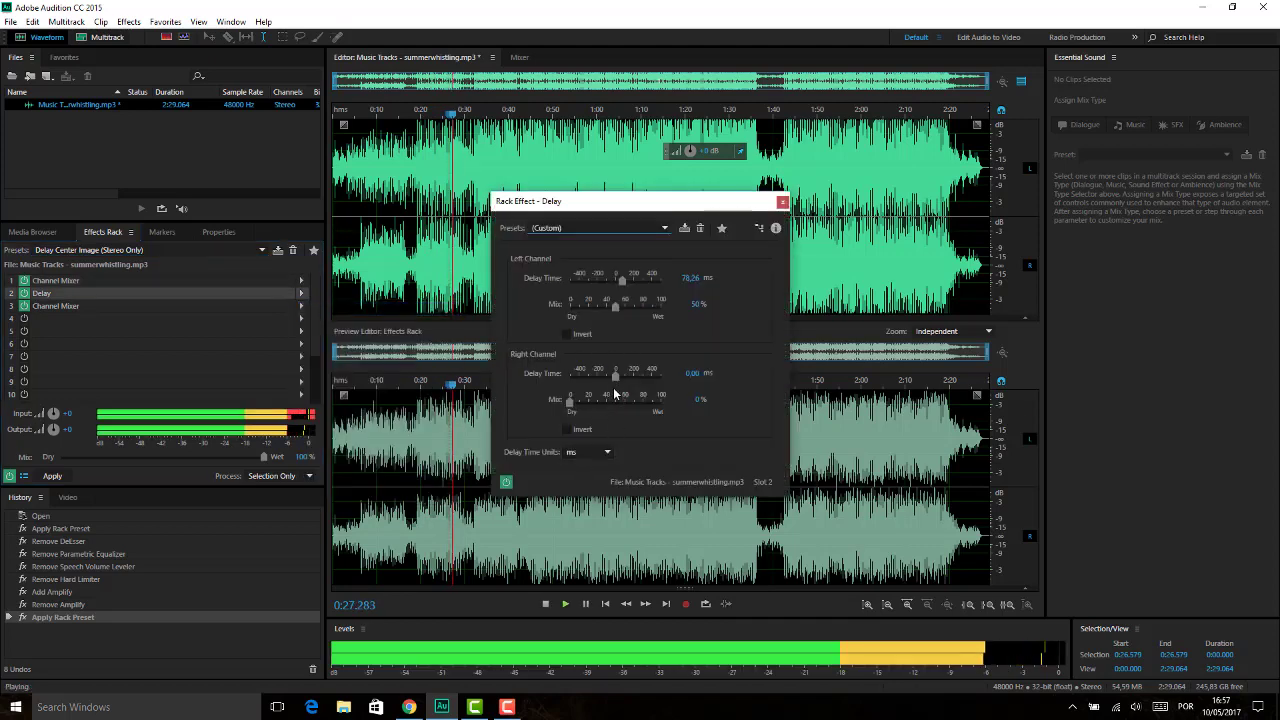
{"action": "left_click_drag", "start_coordinate": [619, 375], "coordinate": [634, 374]}
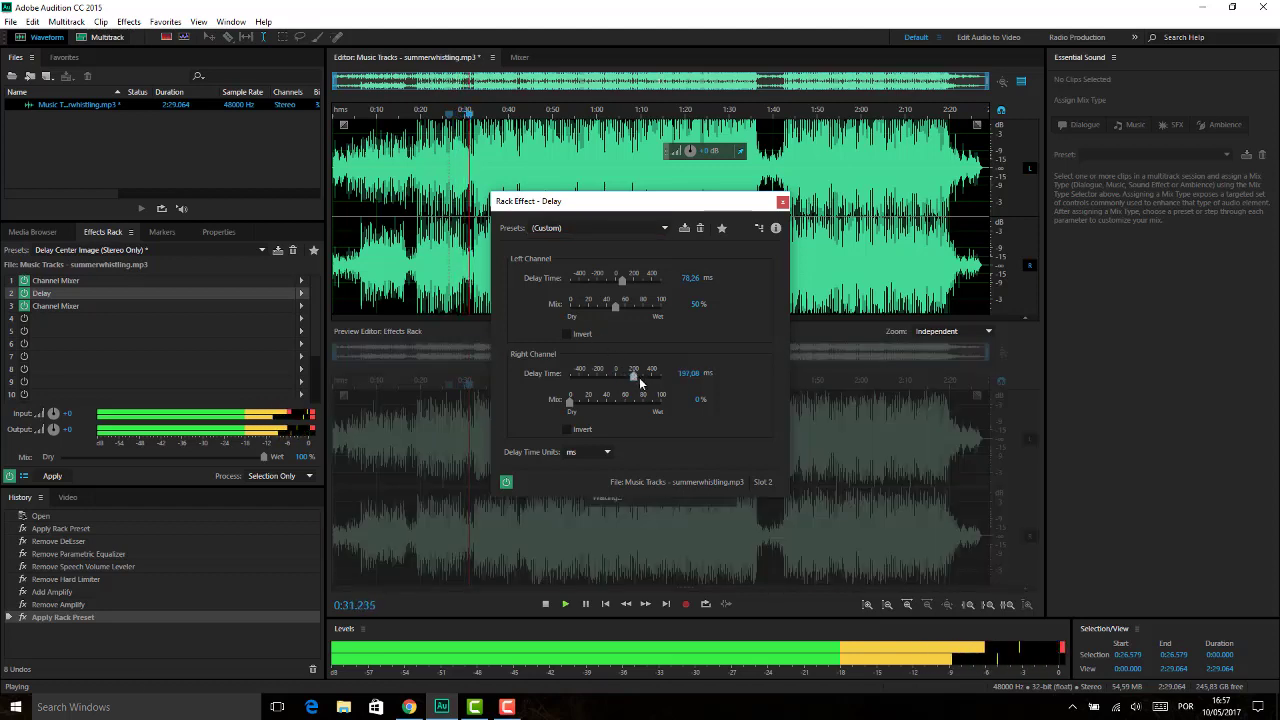
{"action": "left_click_drag", "start_coordinate": [570, 402], "coordinate": [609, 403]}
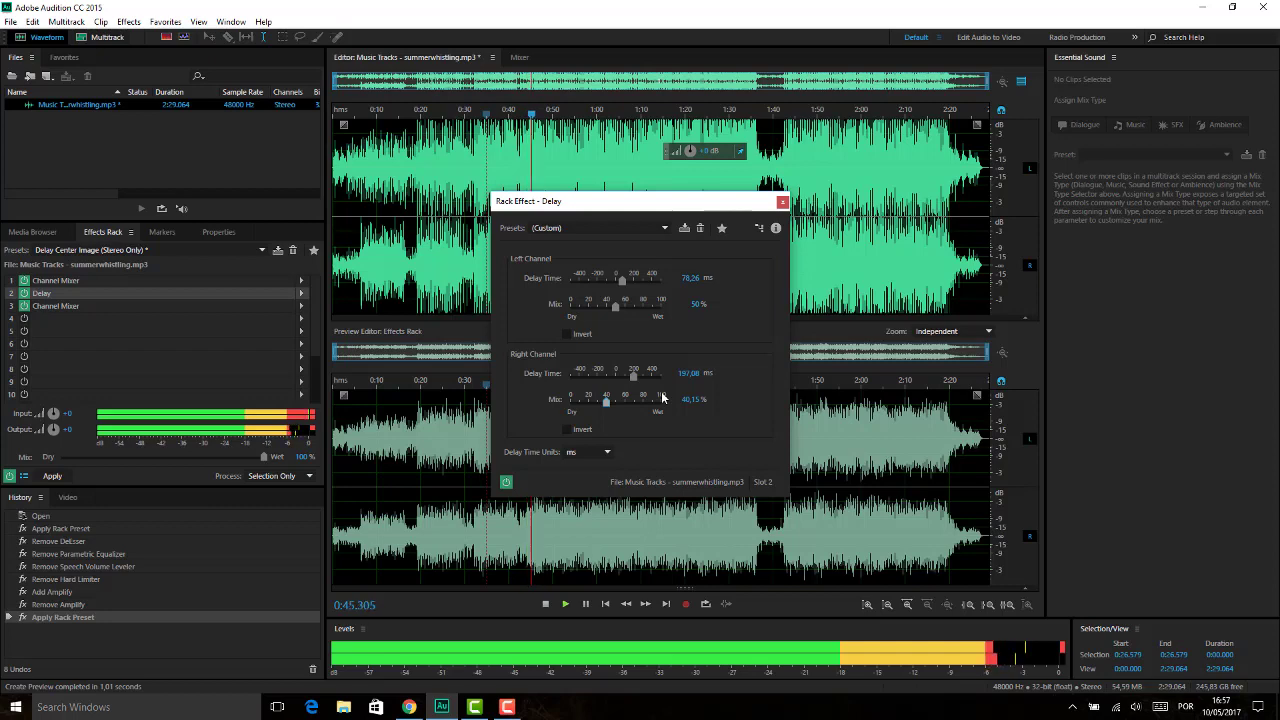
{"action": "key", "text": "space"}
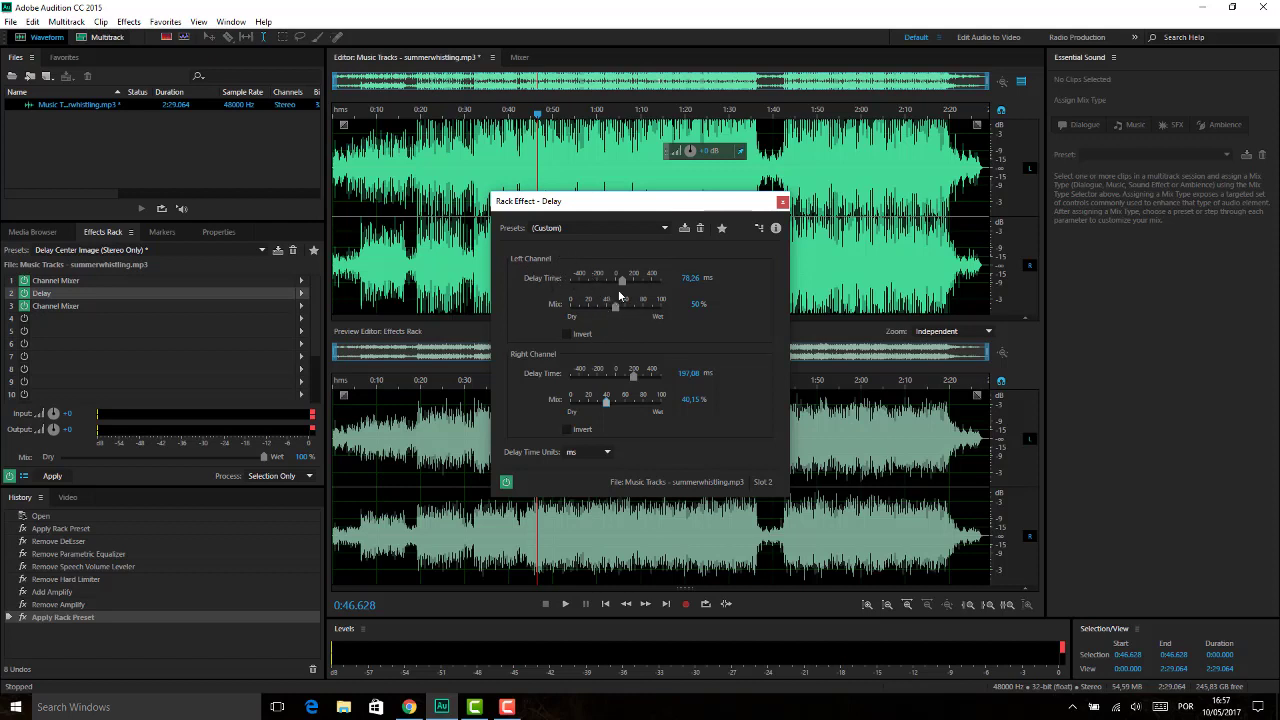
Set the left channel's delay time to 231.55 ms and enable Invert for both channels of the Delay effect.
{"action": "left_click_drag", "start_coordinate": [621, 284], "coordinate": [637, 285]}
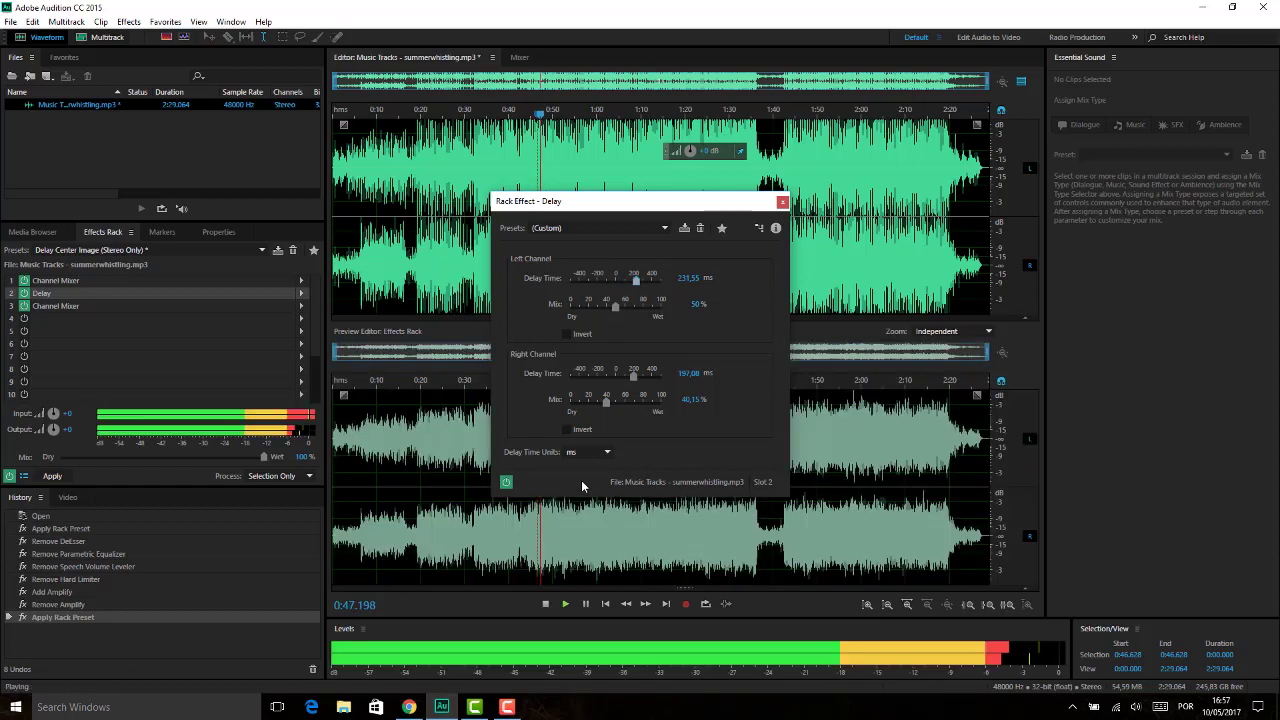
{"action": "left_click_drag", "start_coordinate": [620, 206], "coordinate": [916, 209]}
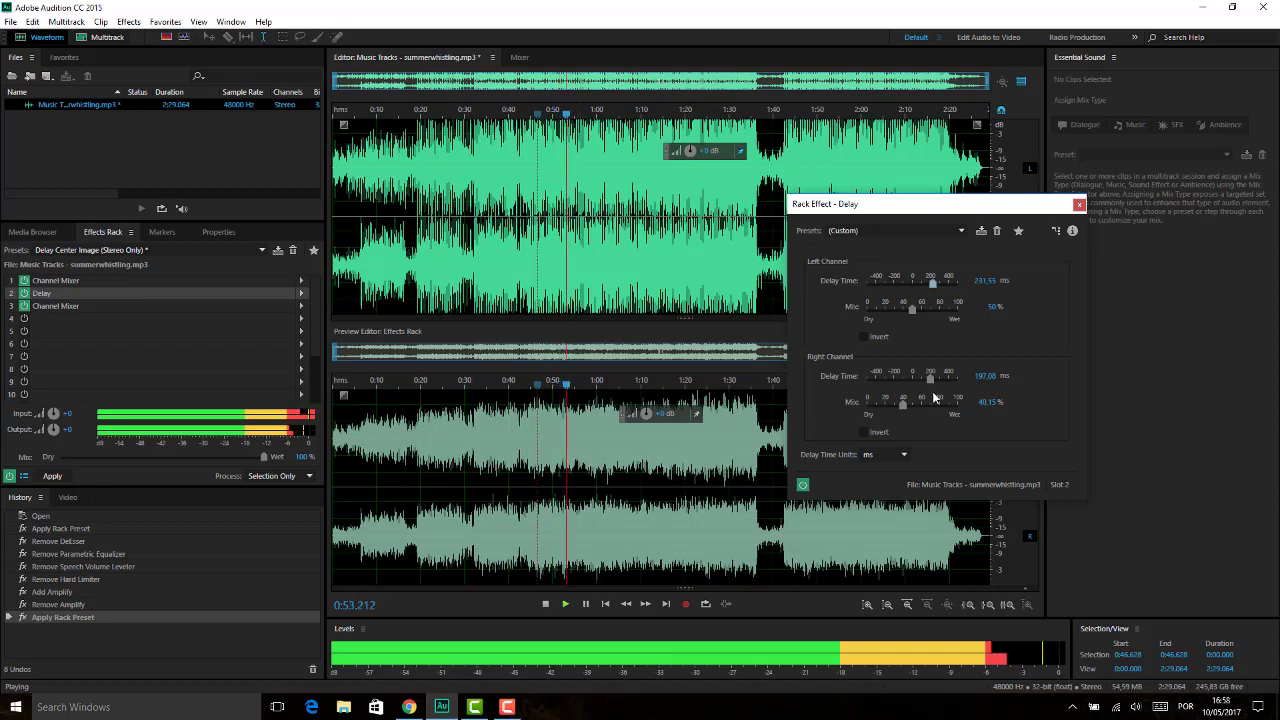
{"action": "left_click", "coordinate": [866, 336]}
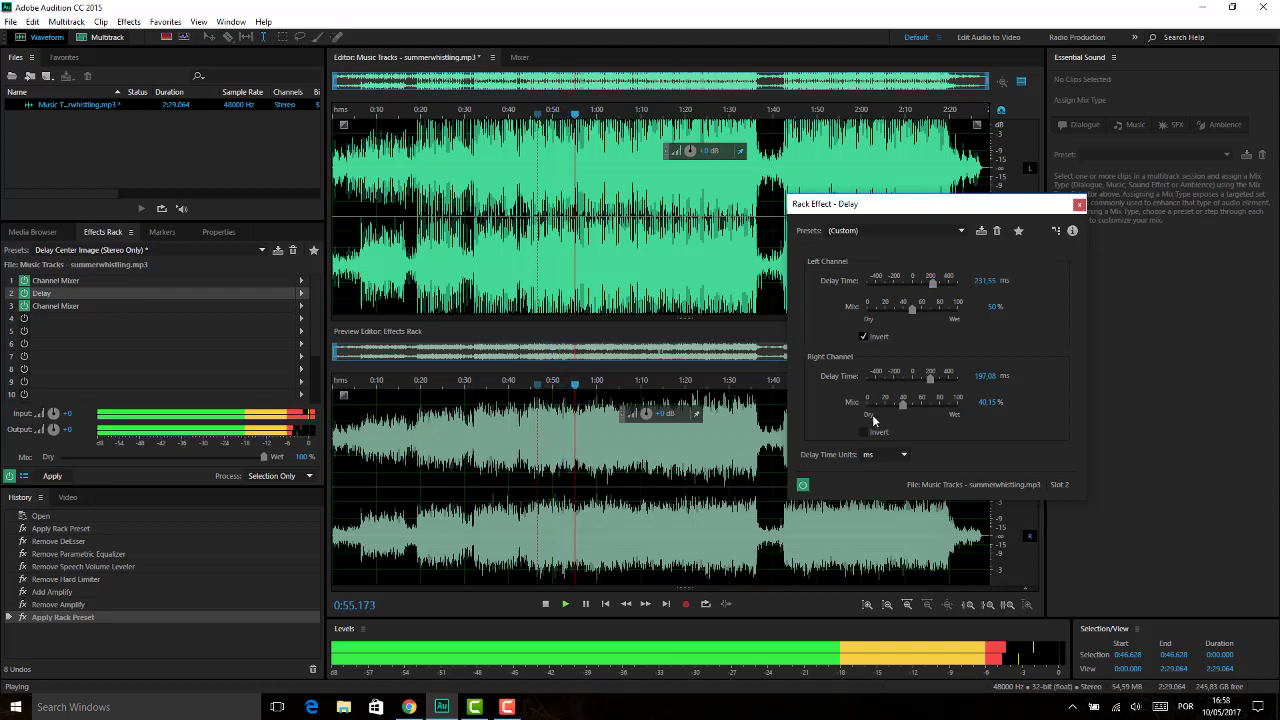
{"action": "left_click", "coordinate": [868, 432]}
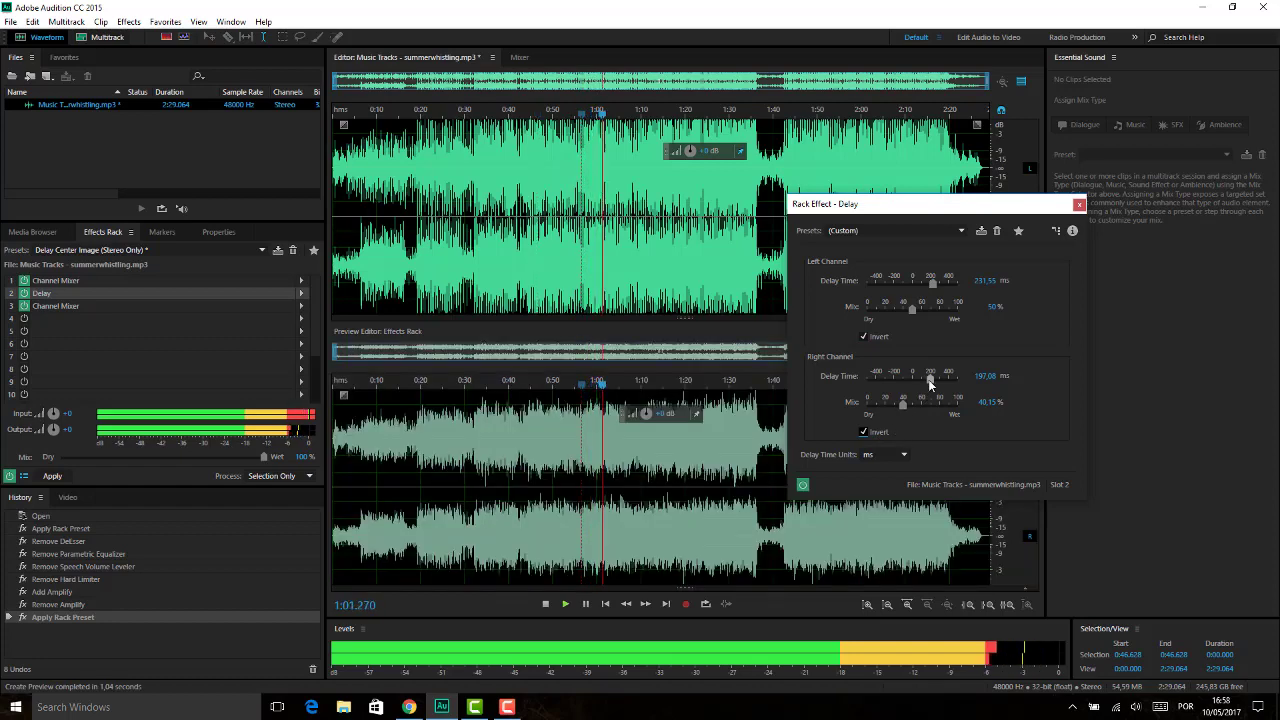
Set the right channel's delay time to -291.97 ms and mix to 68.25%, and preview the sound briefly.
{"action": "left_click_drag", "start_coordinate": [929, 379], "coordinate": [928, 405]}
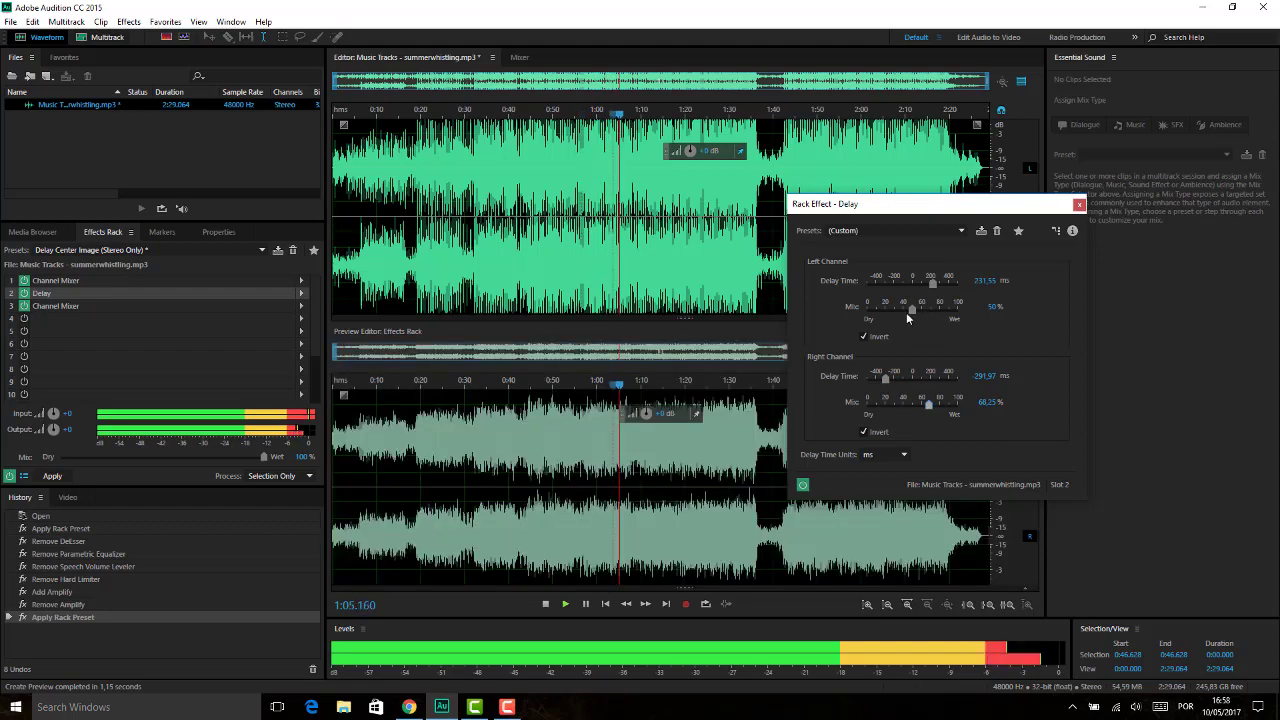
{"action": "key", "text": "space"}
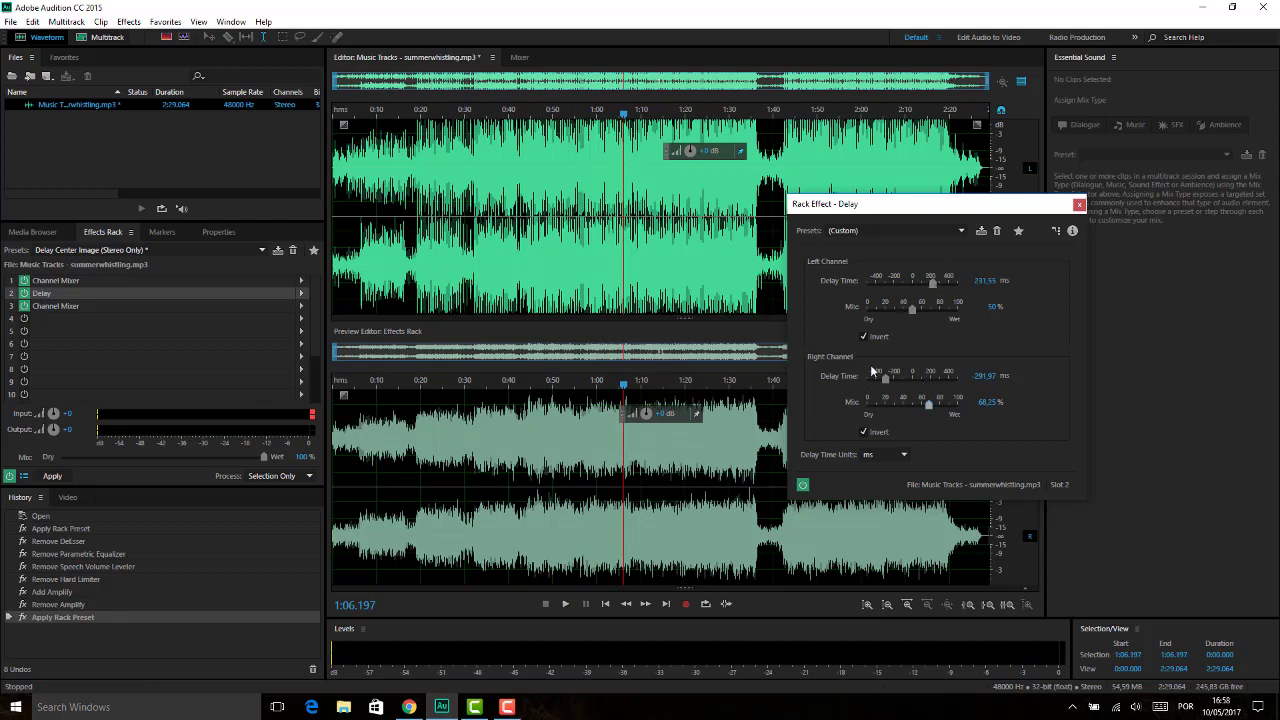
{"action": "key", "text": "space"}
{"action": "key", "text": "space"}
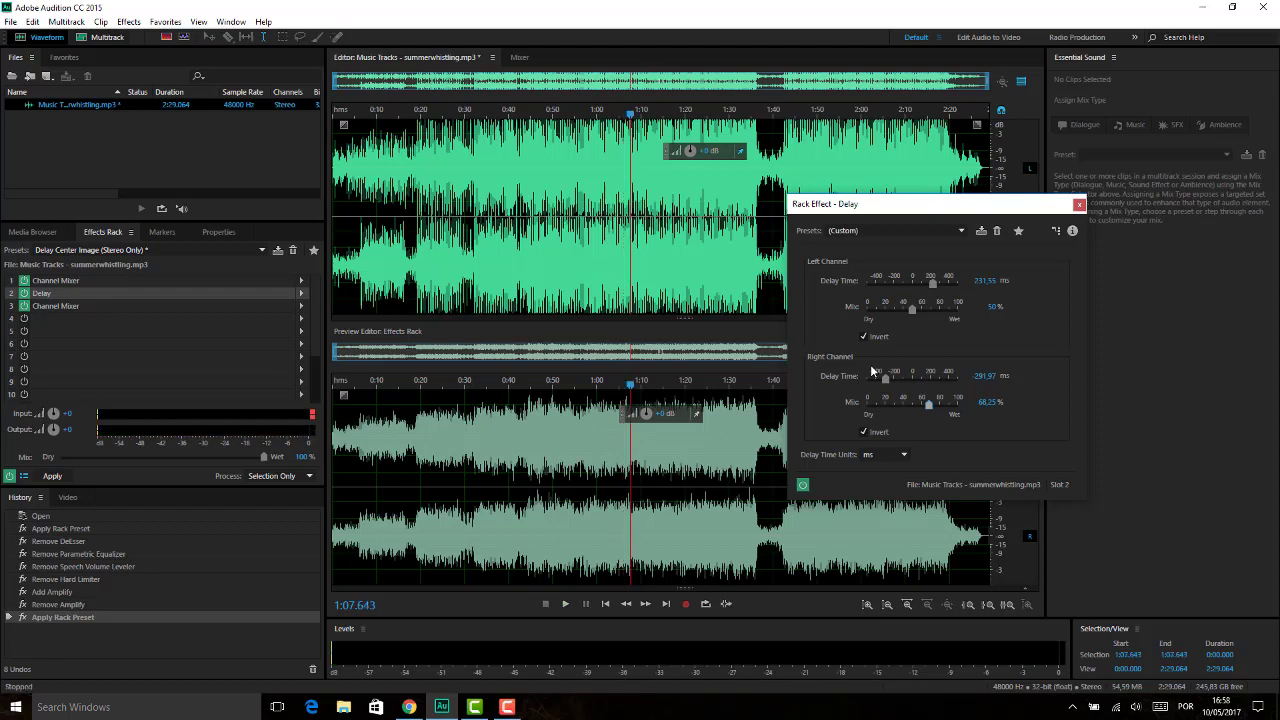
Try to delete the Delay effect's Custom preset, then remove the effect from slot 2 and preview the track.
{"action": "left_click", "coordinate": [997, 231]}
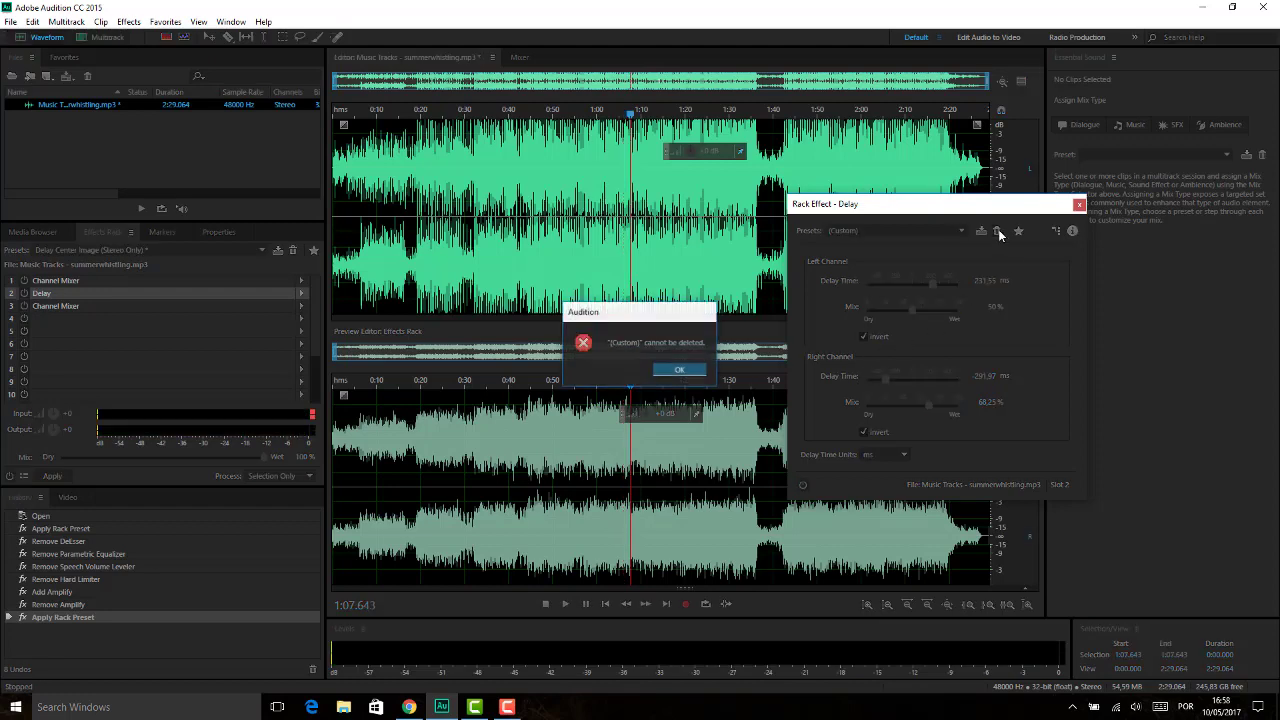
{"action": "left_click", "coordinate": [679, 369]}
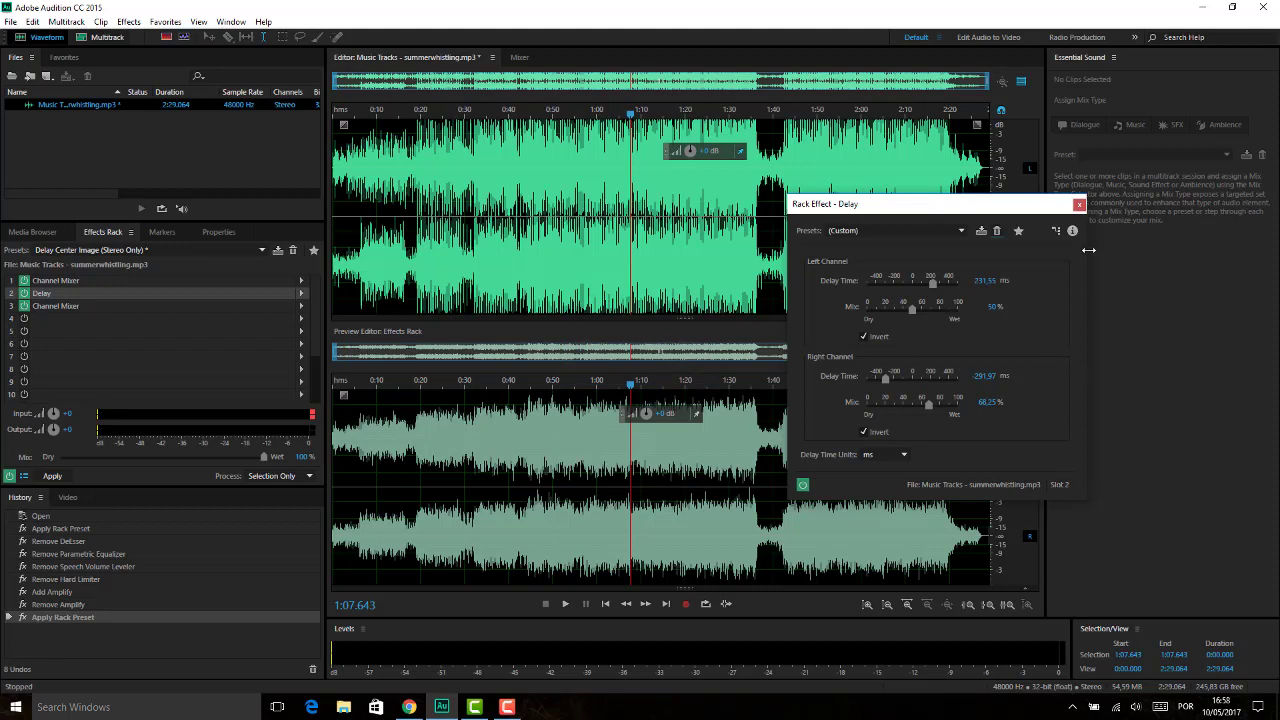
{"action": "left_click", "coordinate": [1078, 205]}
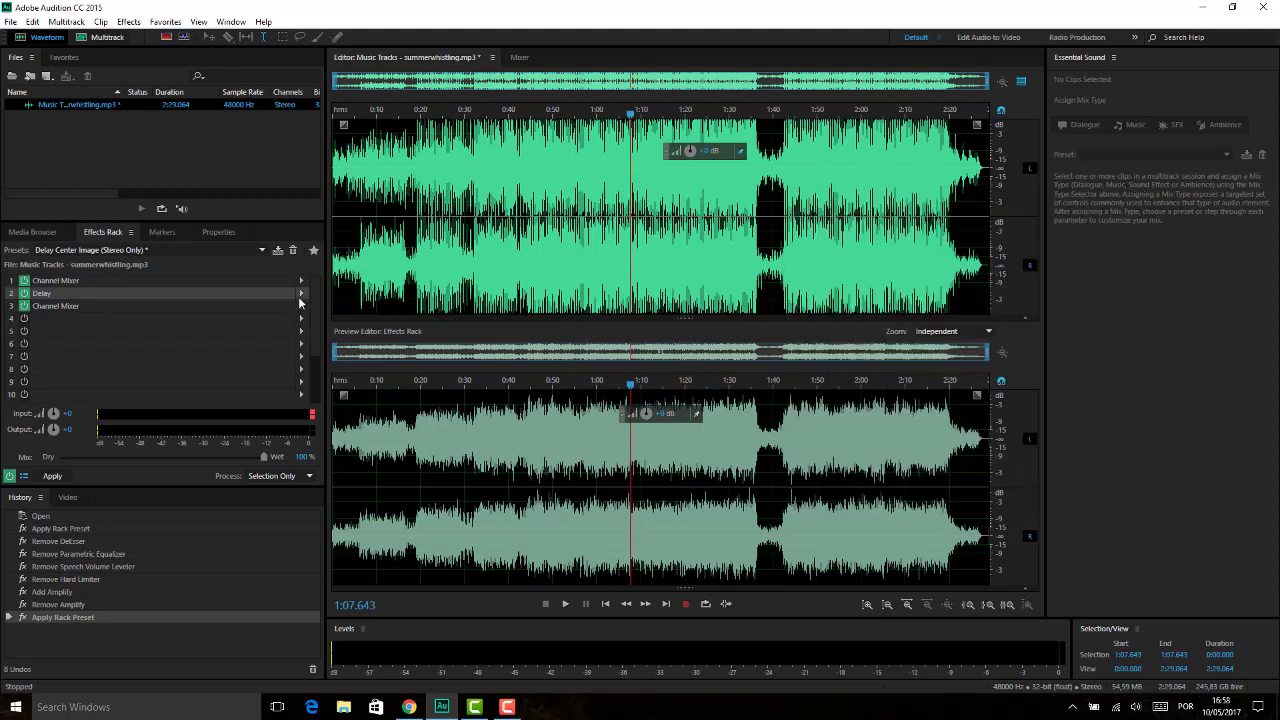
{"action": "left_click", "coordinate": [301, 294]}
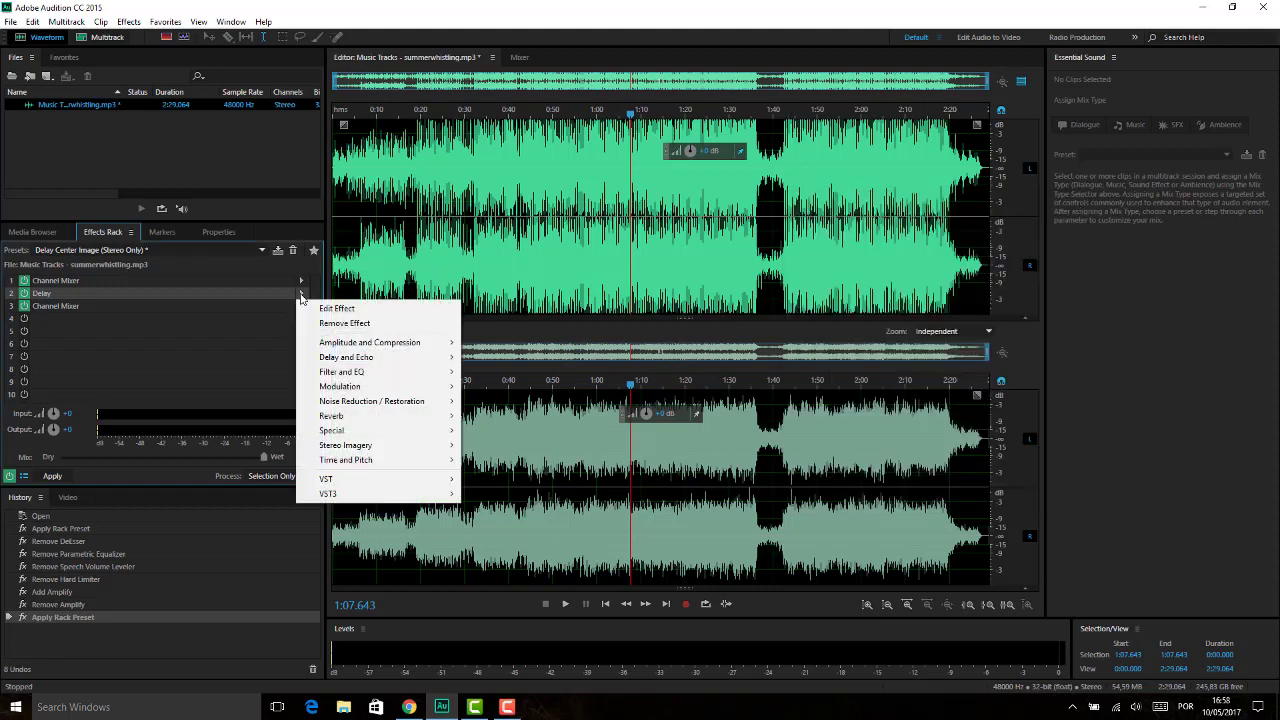
{"action": "left_click", "coordinate": [346, 324]}
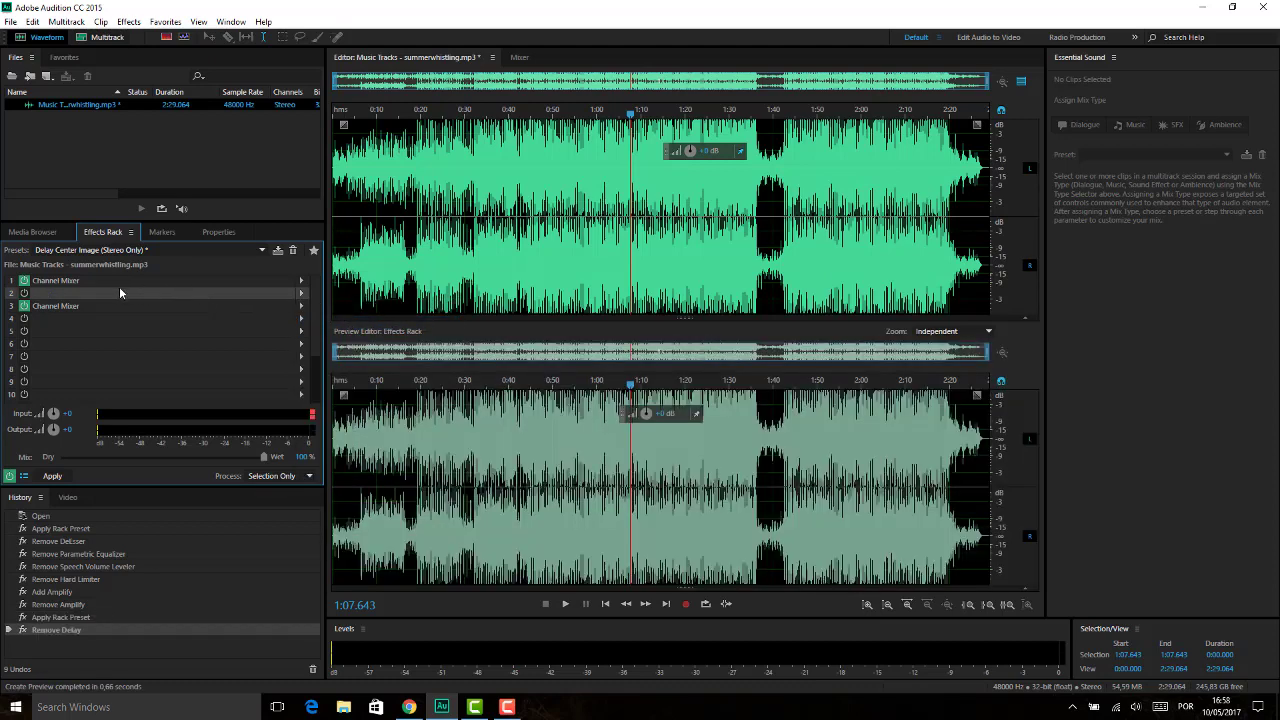
{"action": "key", "text": "space"}
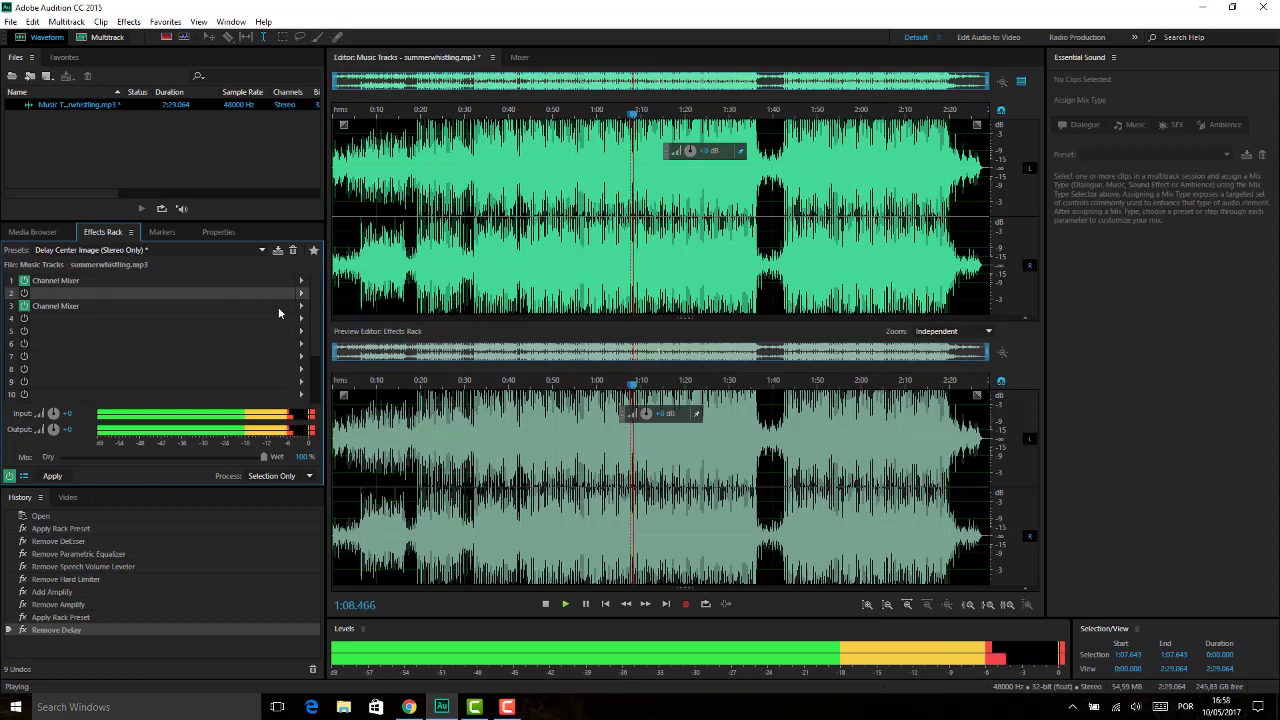
{"action": "key", "text": "space"}
Edit the Channel Mixer in slot 1, setting the L output's inputs to L 84.83% and R 58.28%, and start playback.
{"action": "left_click", "coordinate": [302, 280]}
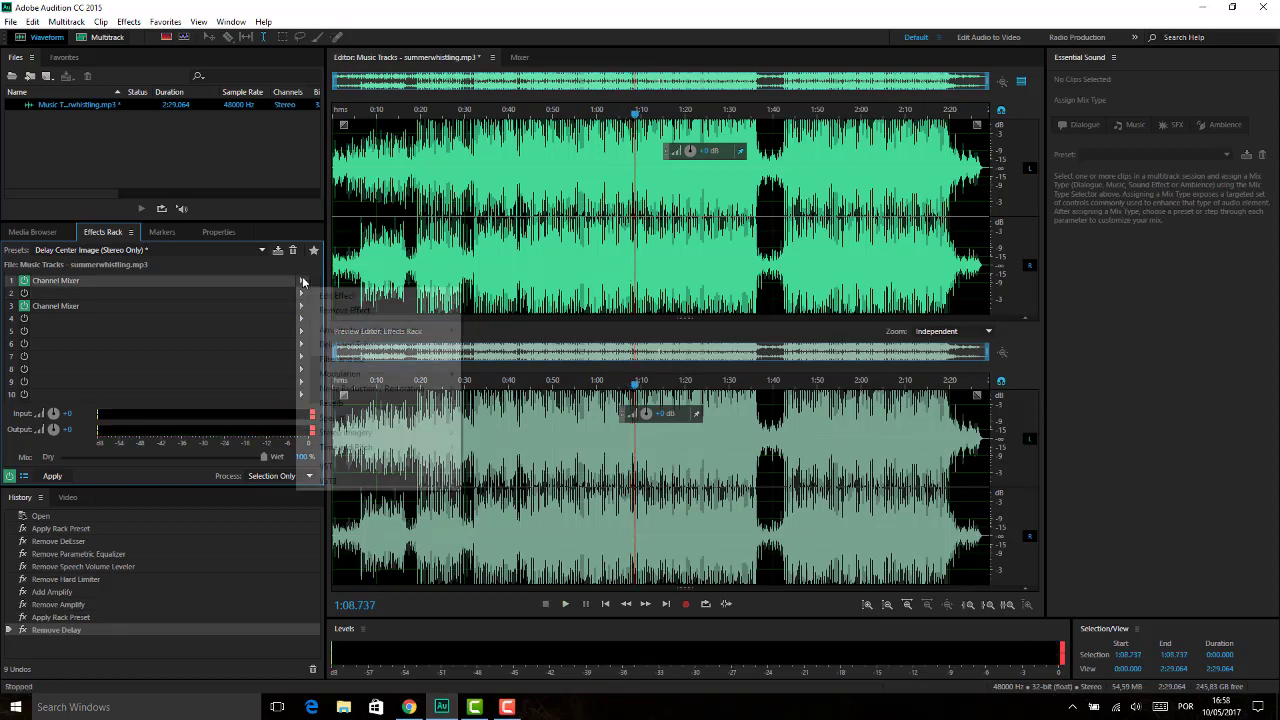
{"action": "left_click", "coordinate": [325, 292]}
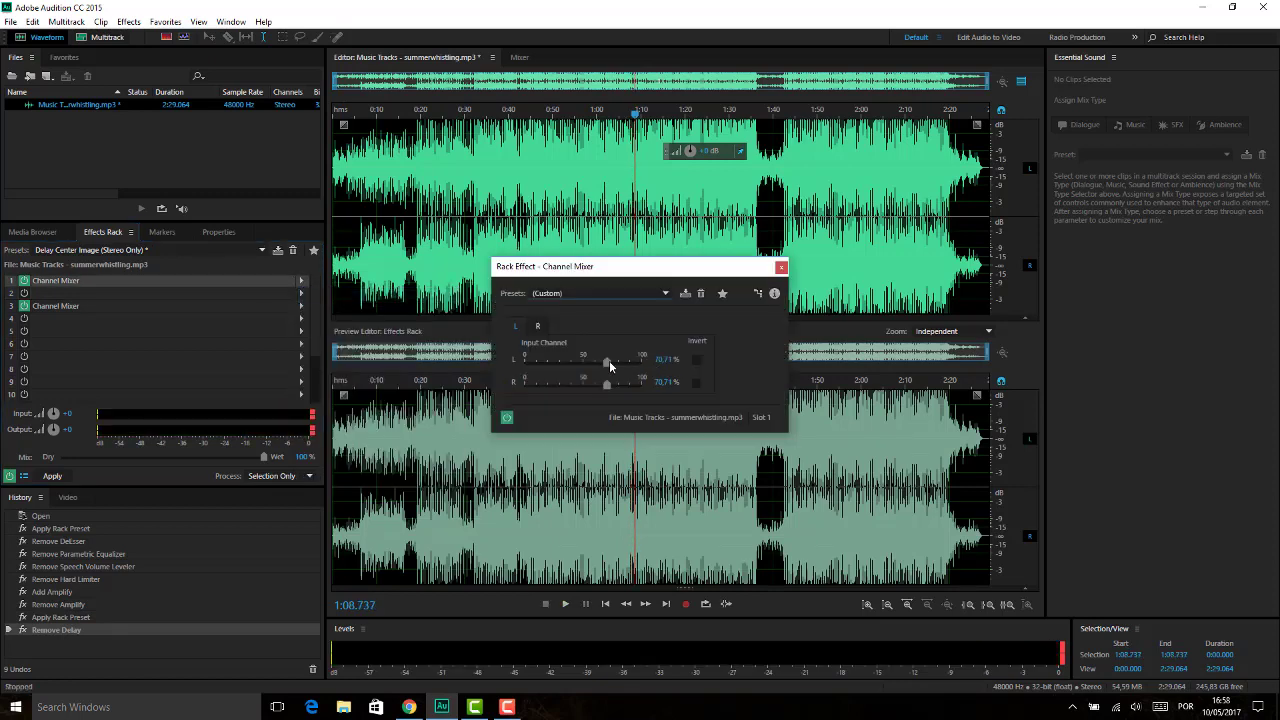
{"action": "left_click_drag", "start_coordinate": [609, 360], "coordinate": [590, 381]}
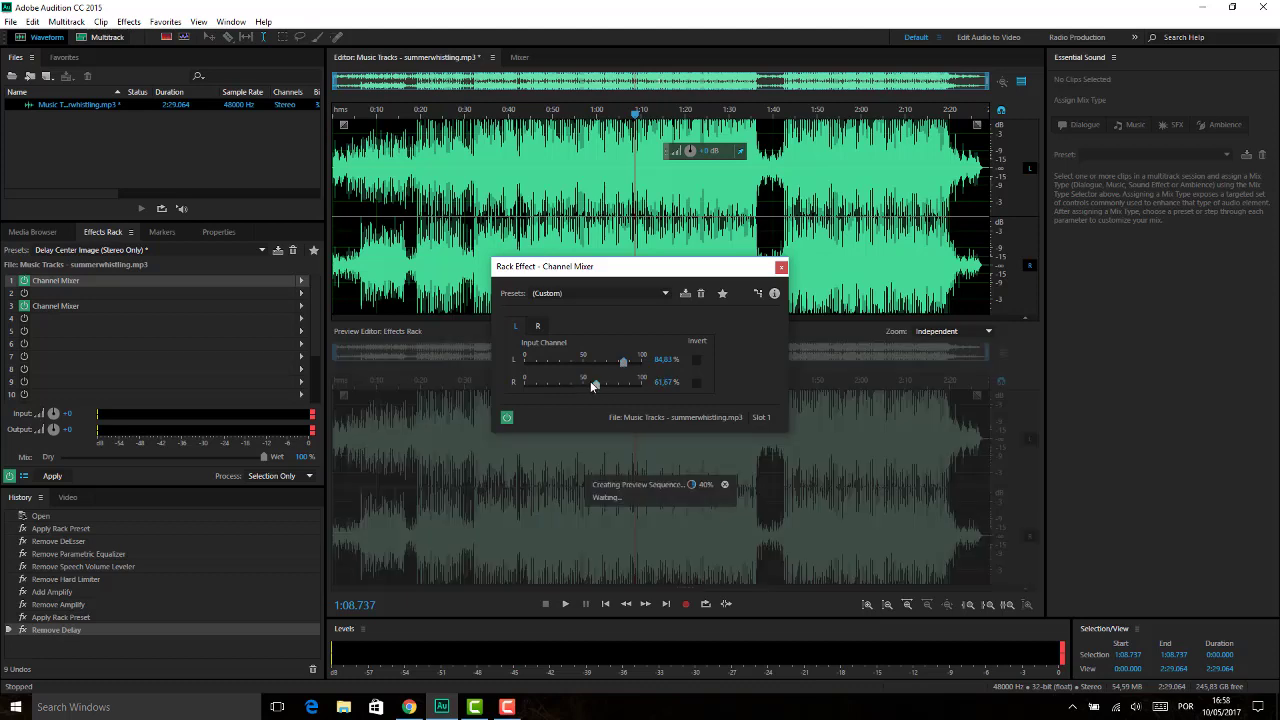
{"action": "key", "text": "space"}
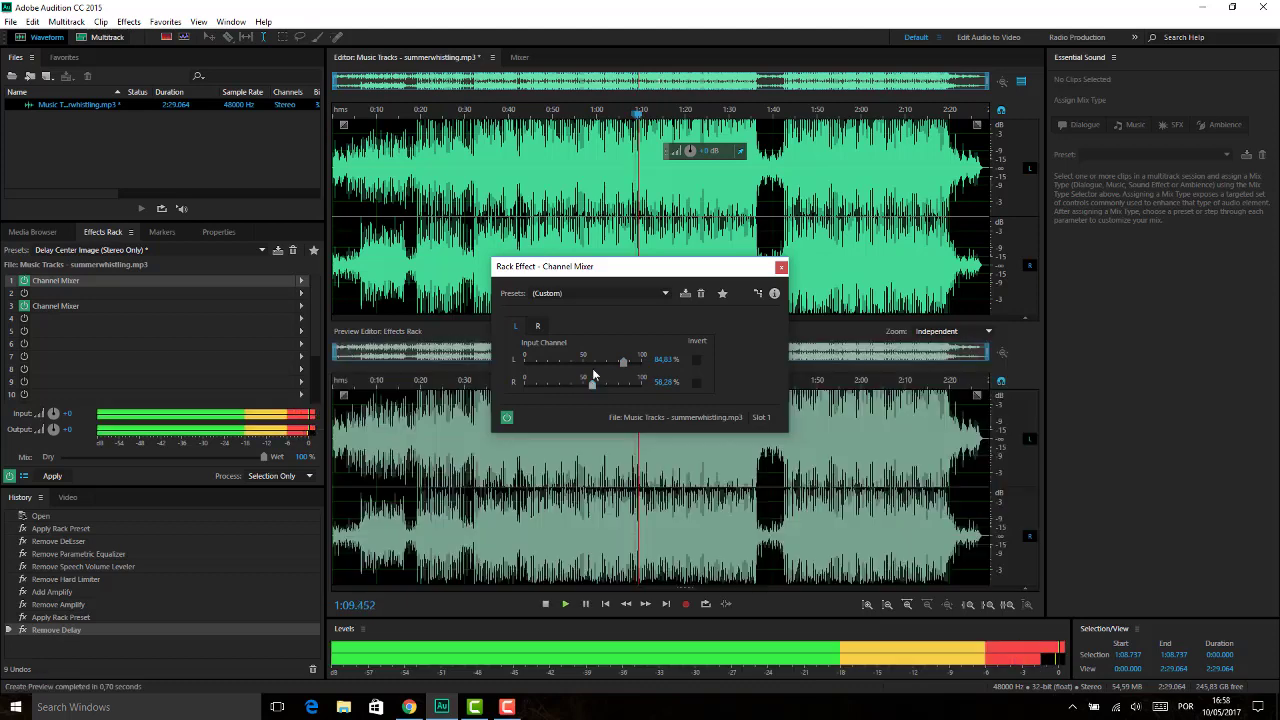
Lower the L output's R input to about 10% in the Channel Mixer, switch Invert for the L input on and off, and close the effect.
{"action": "left_click_drag", "start_coordinate": [594, 388], "coordinate": [535, 383]}
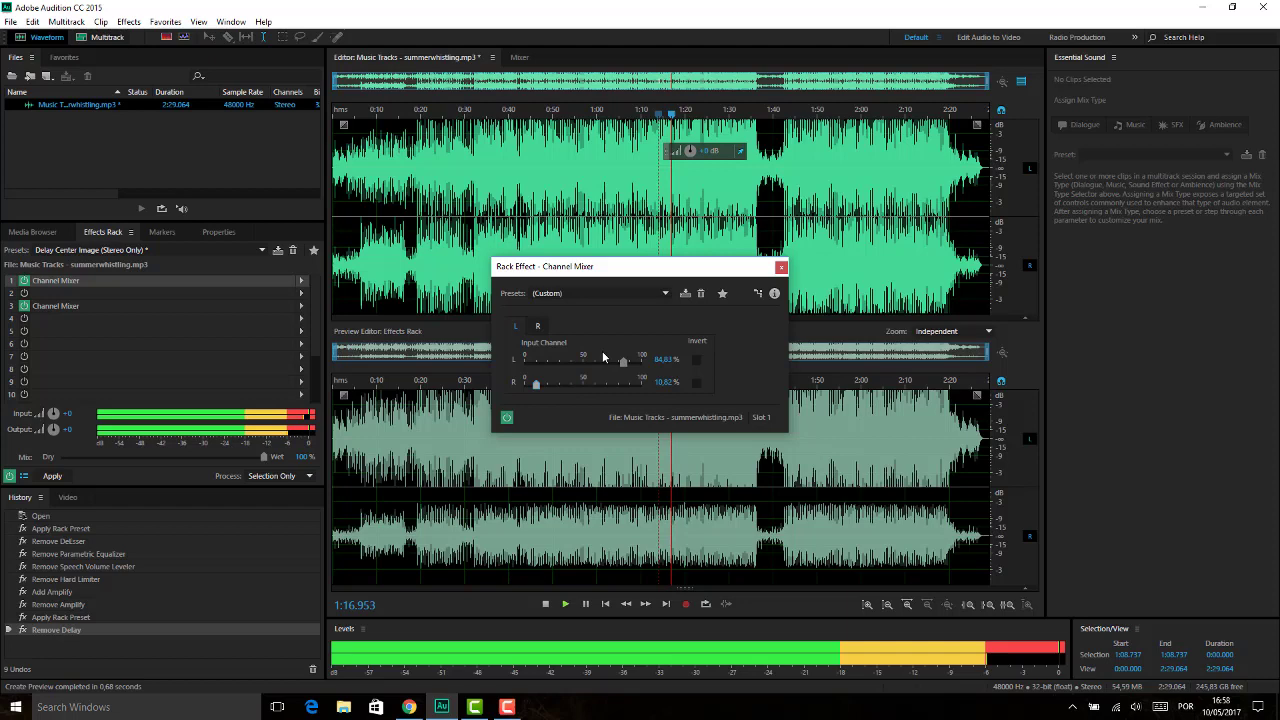
{"action": "left_click", "coordinate": [697, 360]}
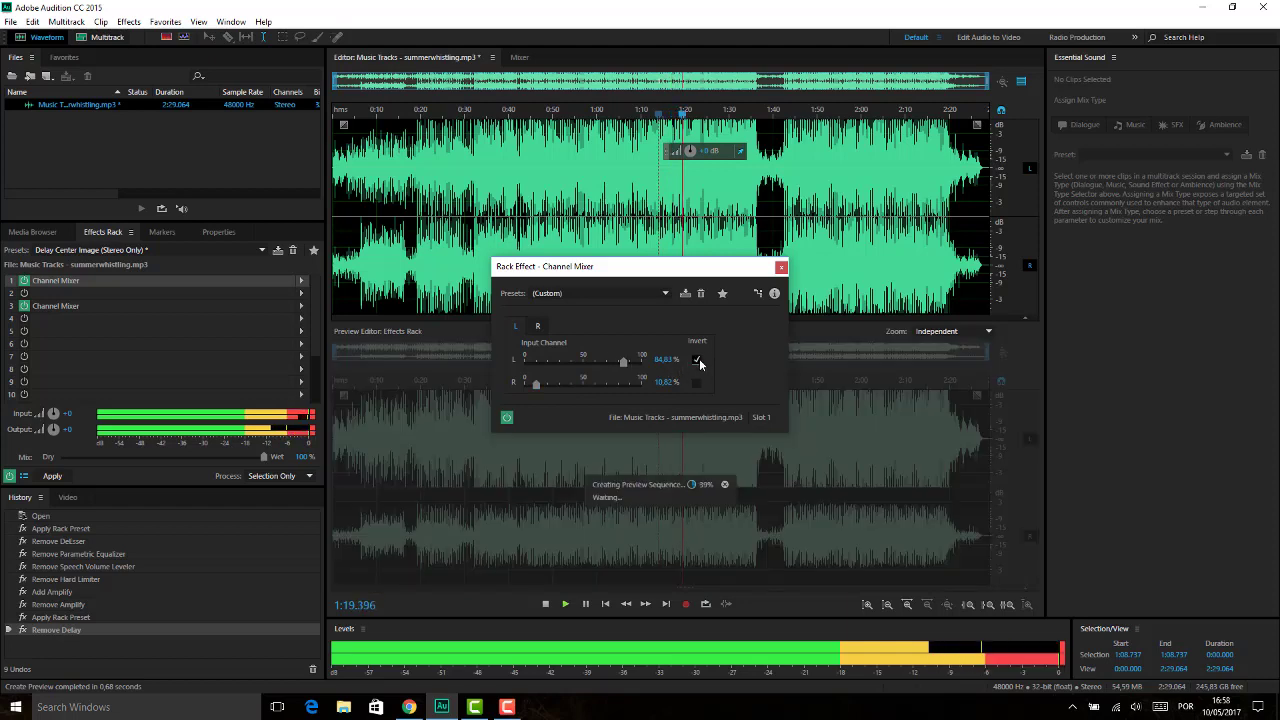
{"action": "left_click", "coordinate": [697, 360]}
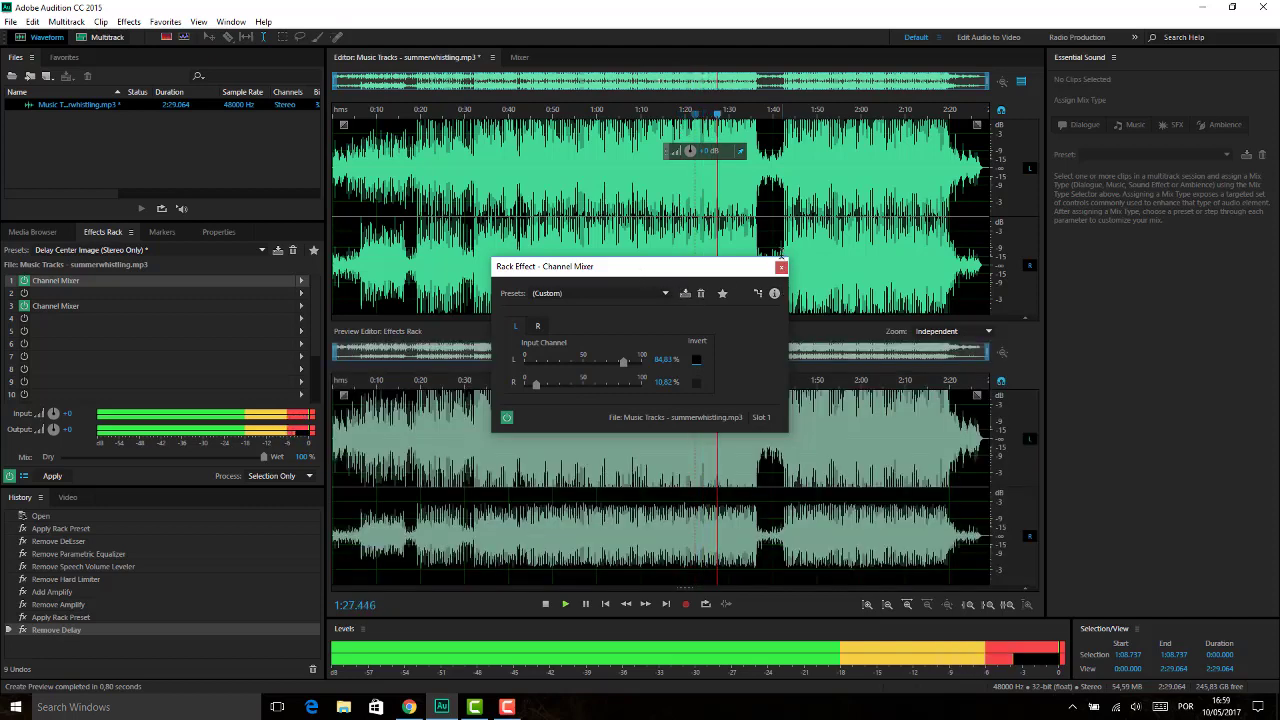
{"action": "left_click", "coordinate": [781, 267]}
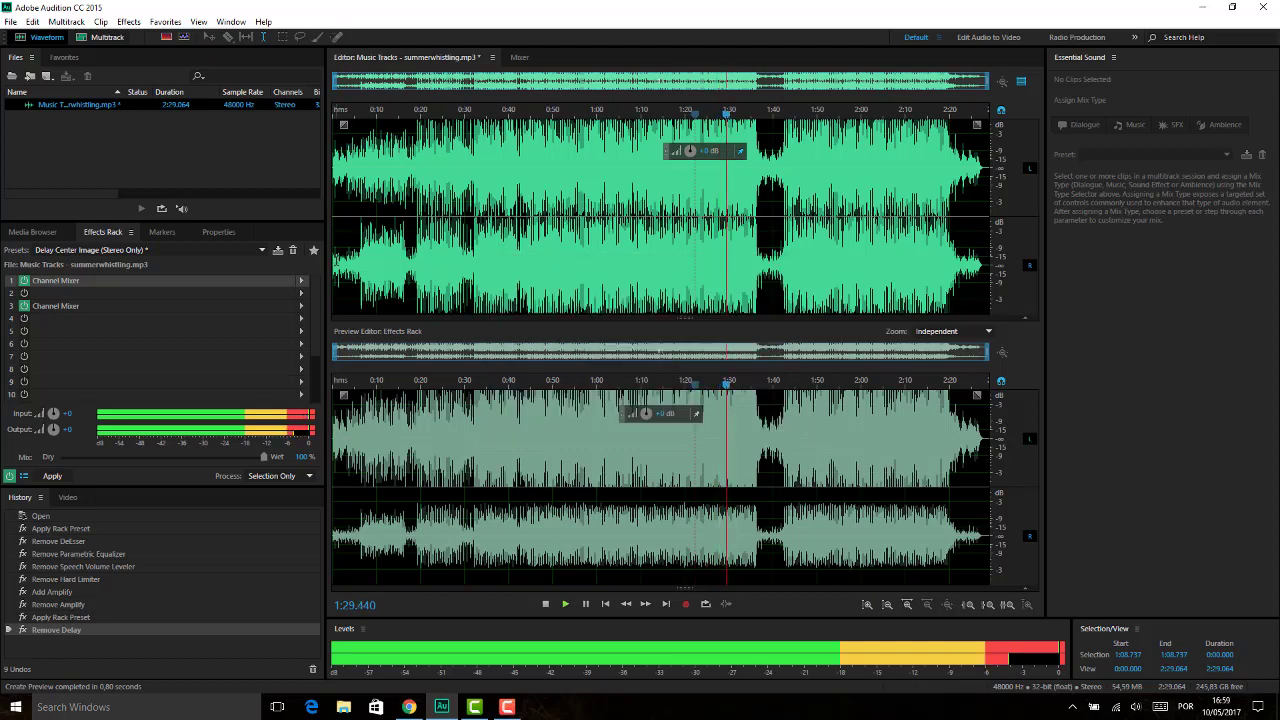
Stop playback and remove the Channel Mixer effects from slots 1 and 3 of the Effects Rack.
{"action": "key", "text": "space"}
{"action": "left_click", "coordinate": [302, 282]}
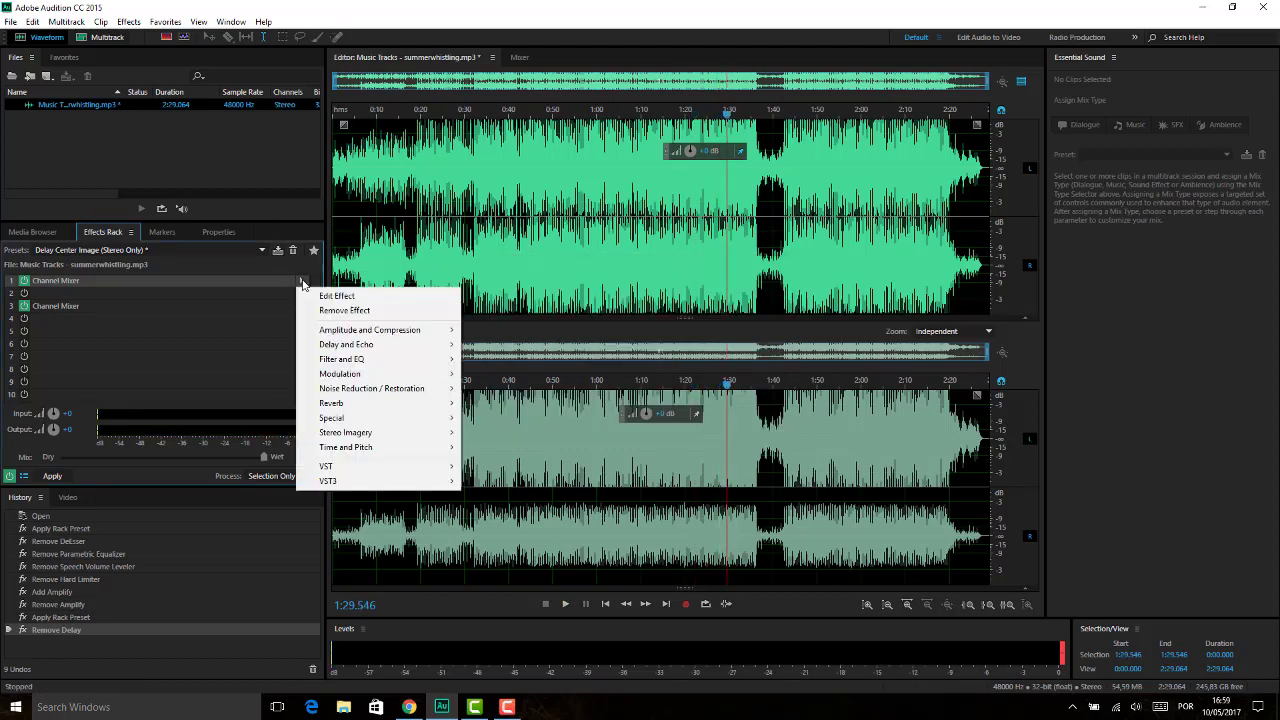
{"action": "left_click", "coordinate": [367, 311]}
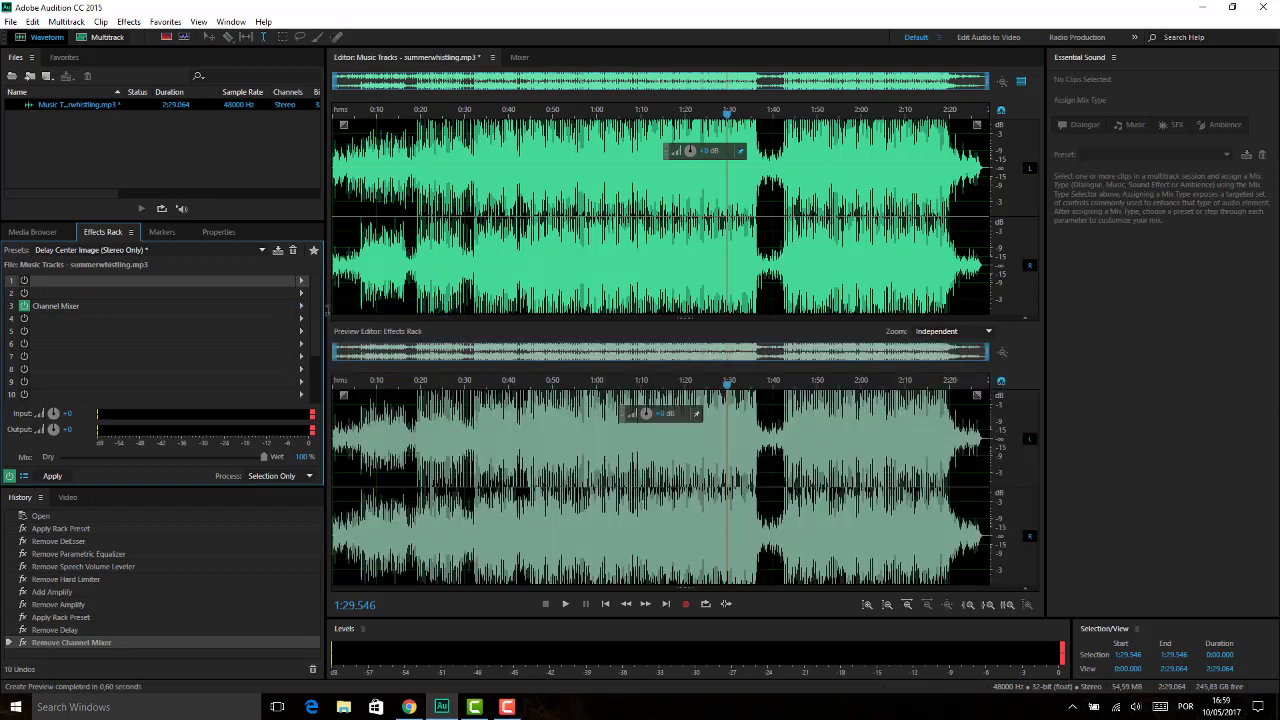
{"action": "left_click", "coordinate": [302, 307]}
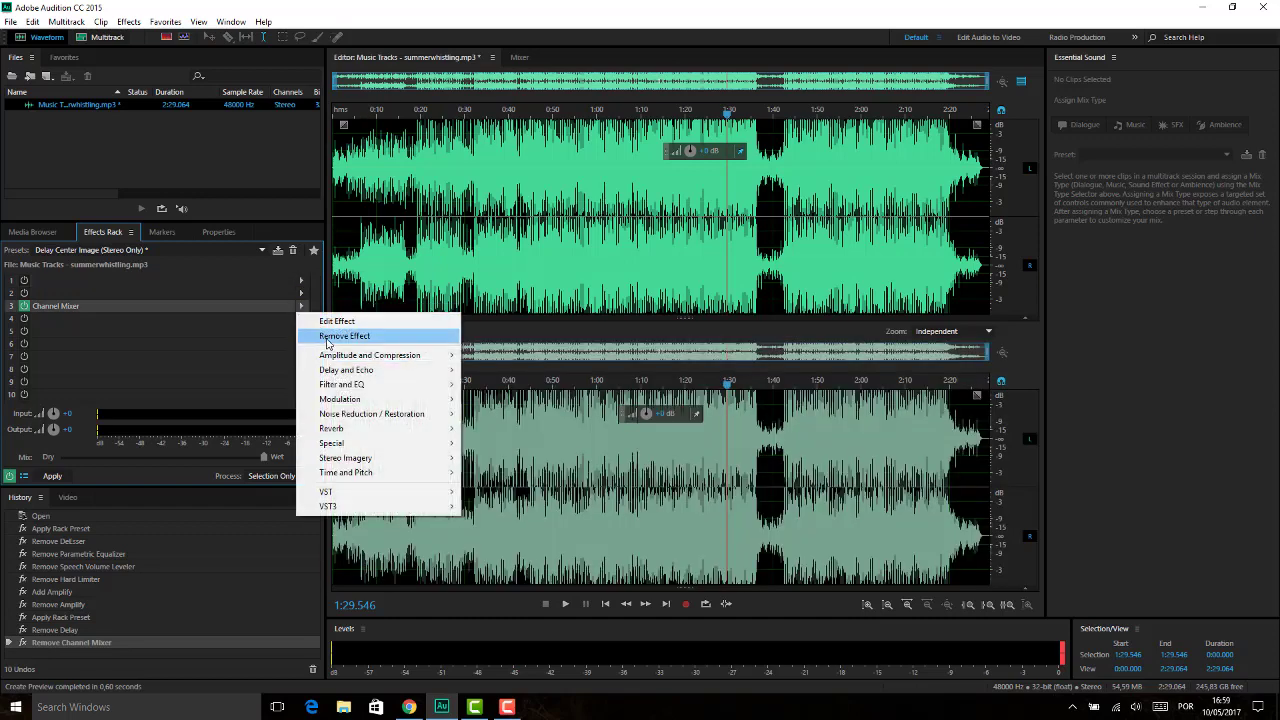
{"action": "left_click", "coordinate": [338, 332]}
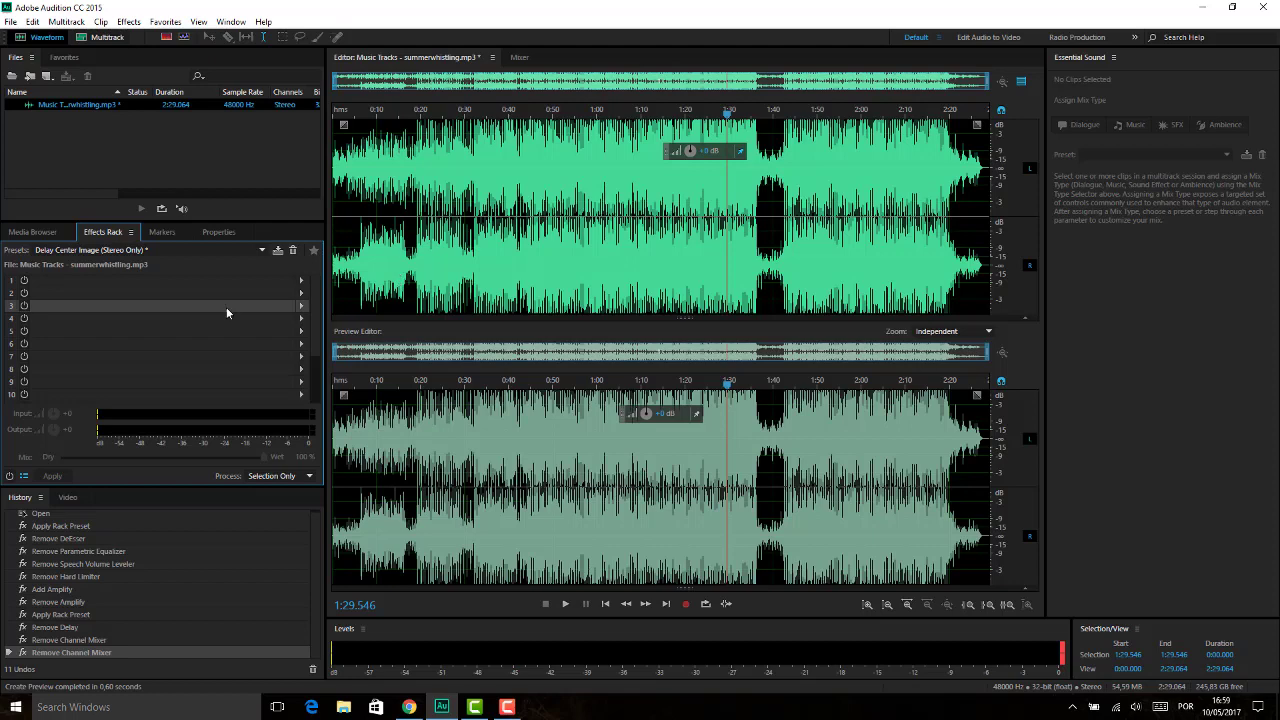
Try the Delay Side Image (Stereo Only) rack preset, preview the track from 0:20, and undo the preset.
{"action": "left_click", "coordinate": [262, 250]}
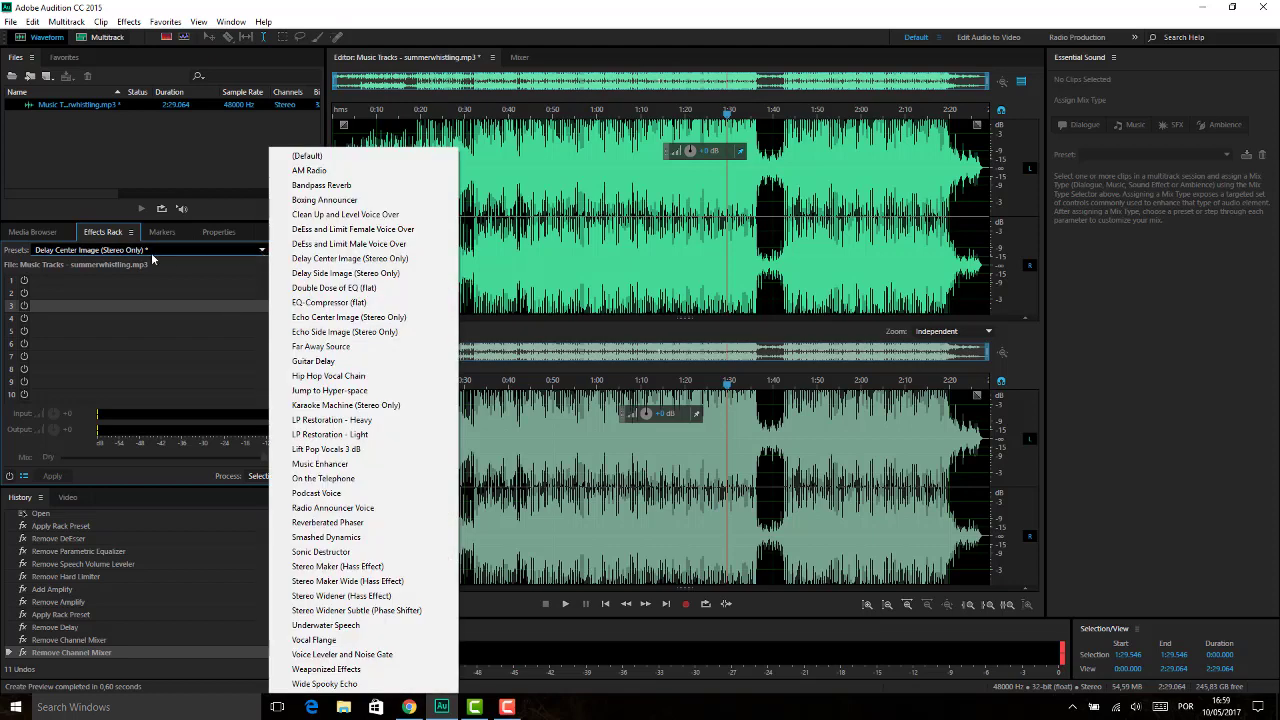
{"action": "left_click", "coordinate": [350, 273]}
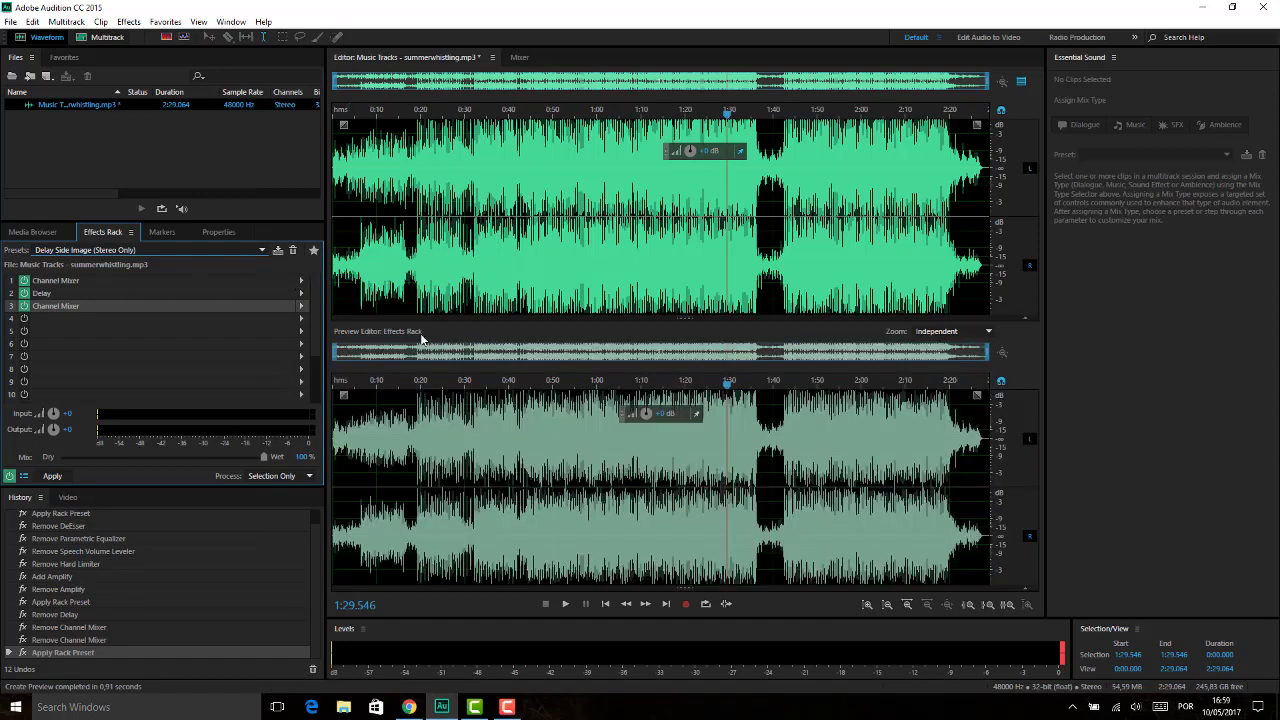
{"action": "left_click", "coordinate": [422, 109]}
{"action": "key", "text": "space"}
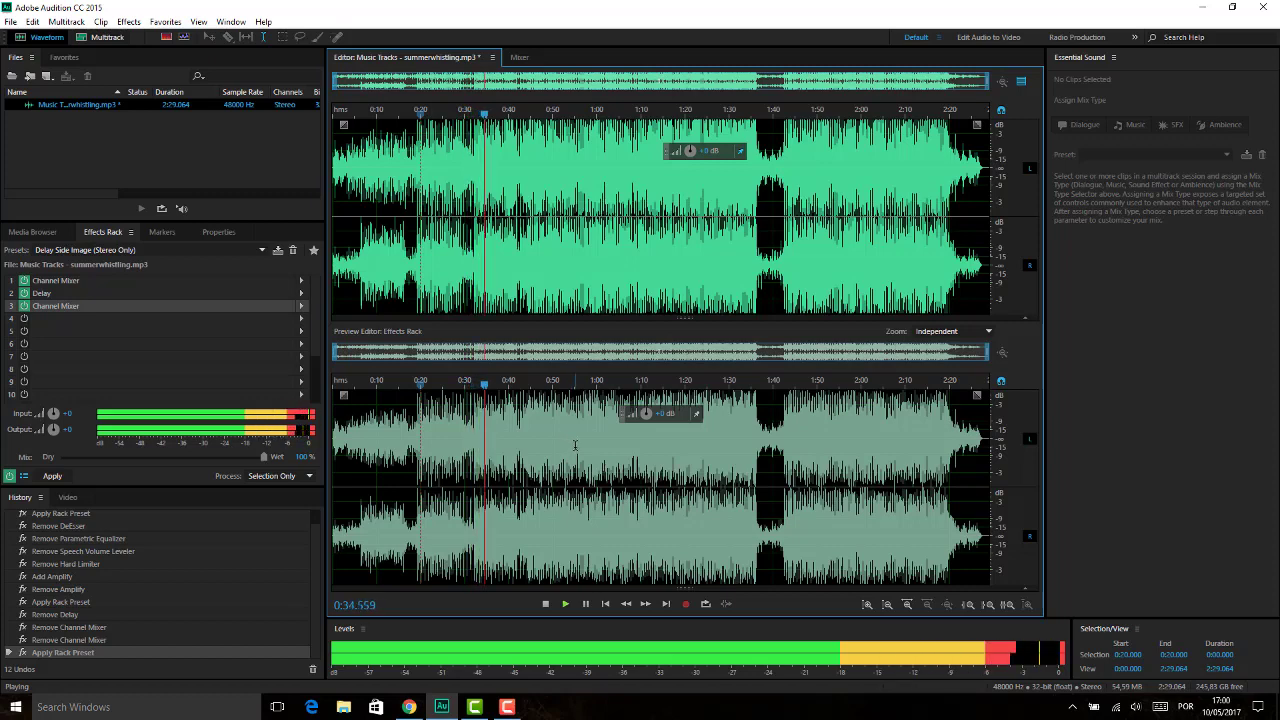
{"action": "key", "text": "space"}
{"action": "key", "text": "ctrl+z"}
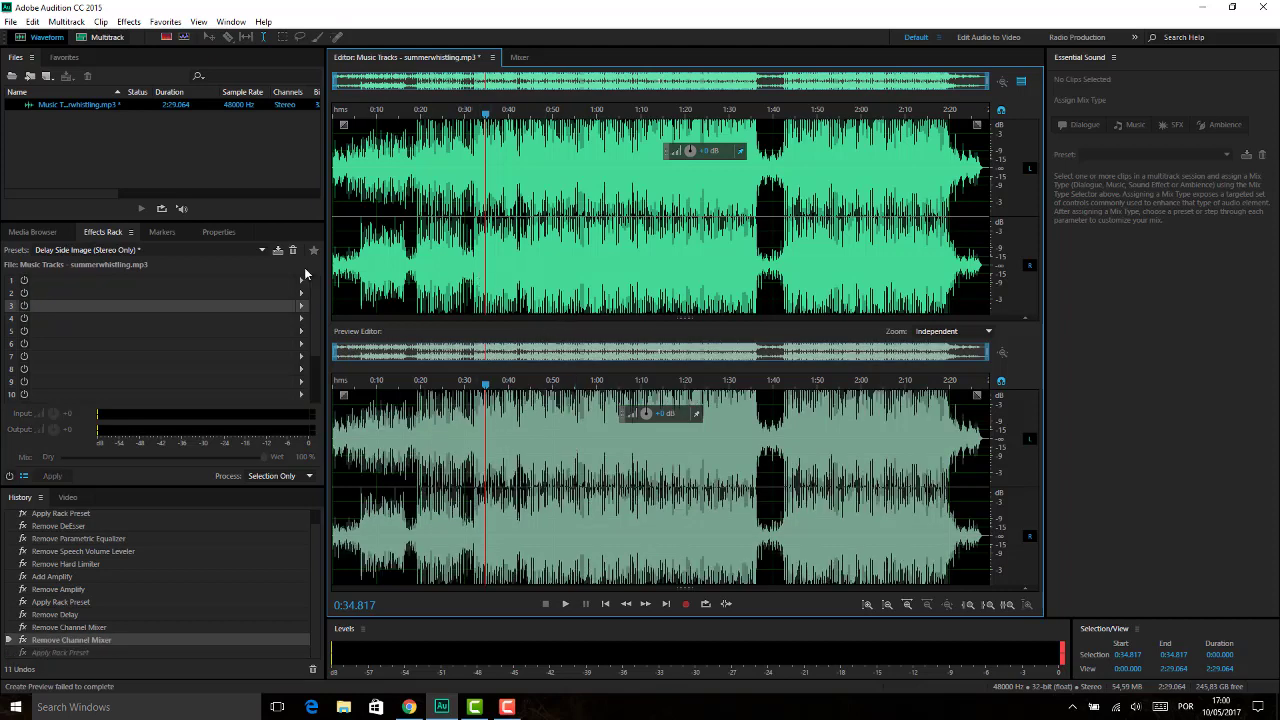
Apply the Double Dose of EQ (flat) rack preset and start playback from about 0:13.9.
{"action": "left_click", "coordinate": [264, 251]}
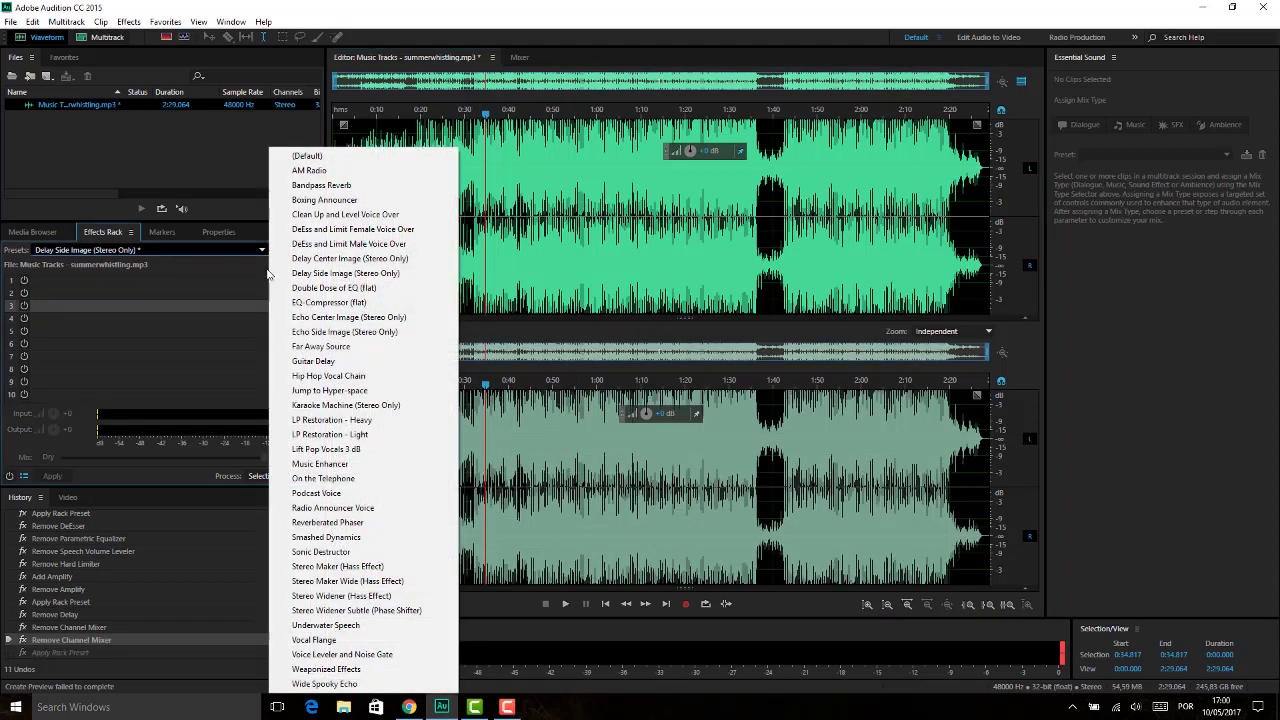
{"action": "left_click", "coordinate": [394, 290]}
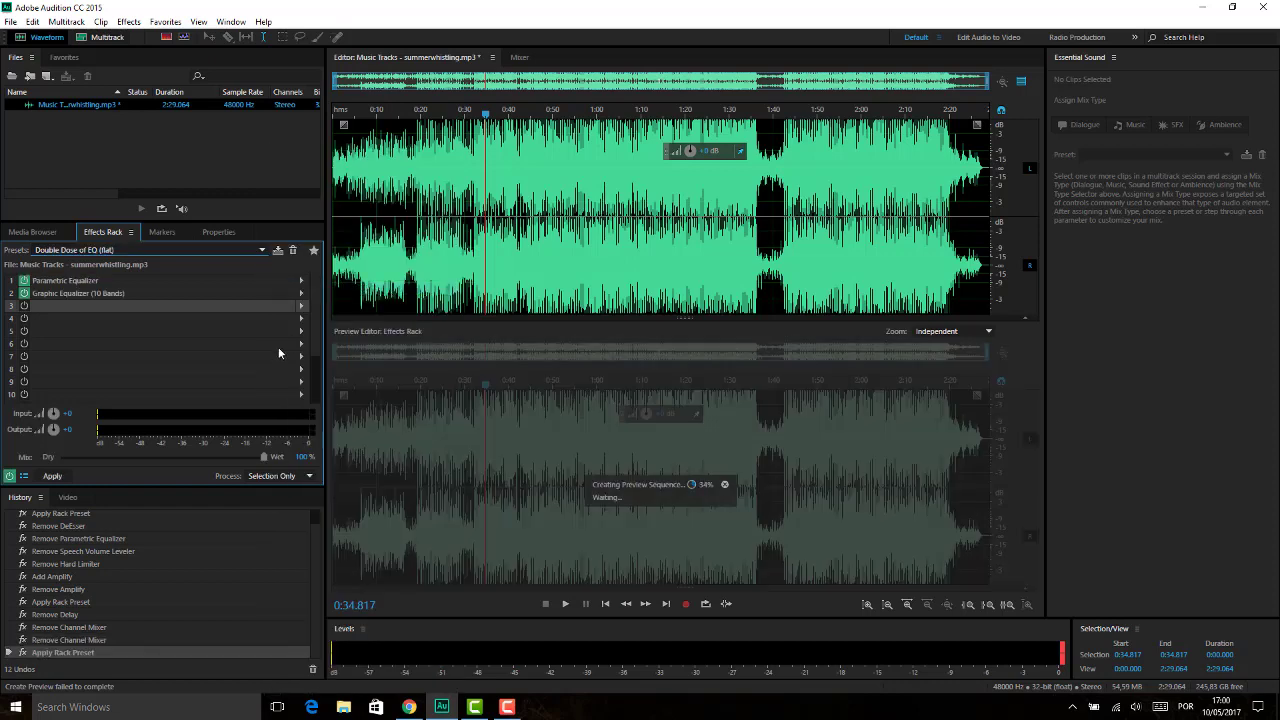
{"action": "left_click", "coordinate": [394, 425]}
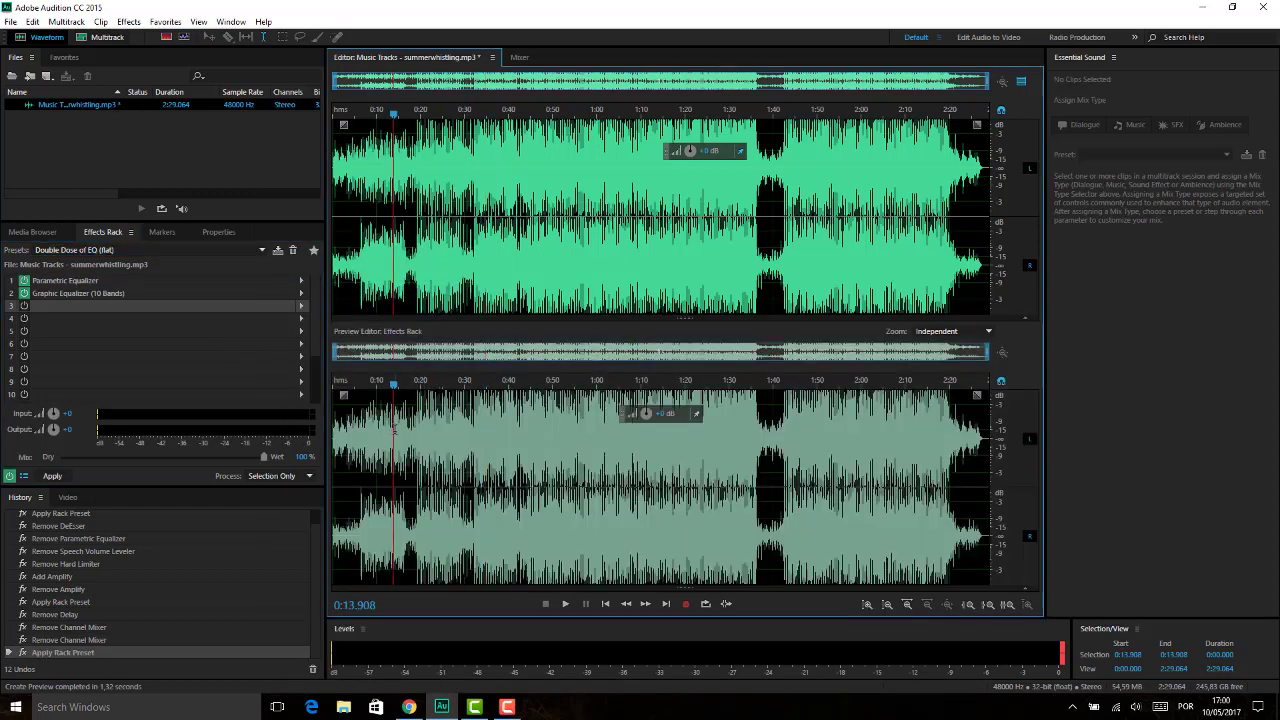
{"action": "key", "text": "space"}
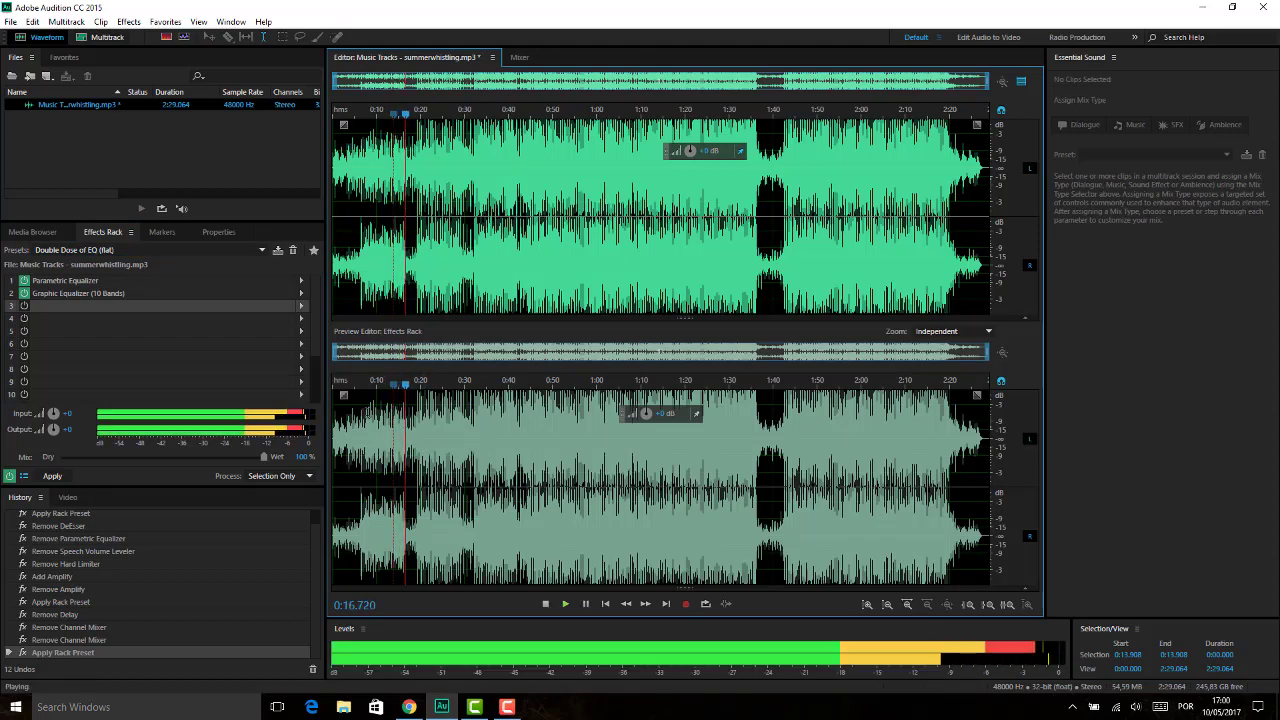
Edit the Parametric Equalizer in slot 1, raising band 1 to 19.7 dB at 56 Hz and band 3 to 13.6 dB at 737 Hz.
{"action": "left_click", "coordinate": [301, 280]}
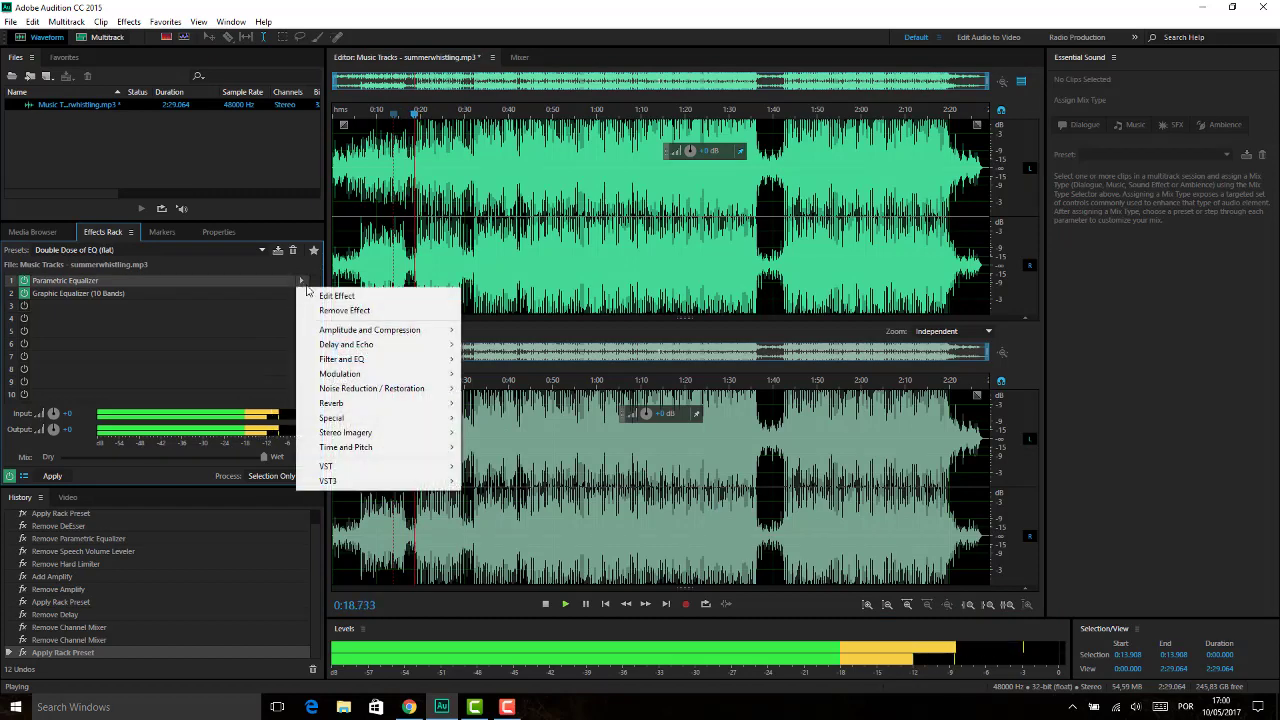
{"action": "left_click", "coordinate": [338, 296]}
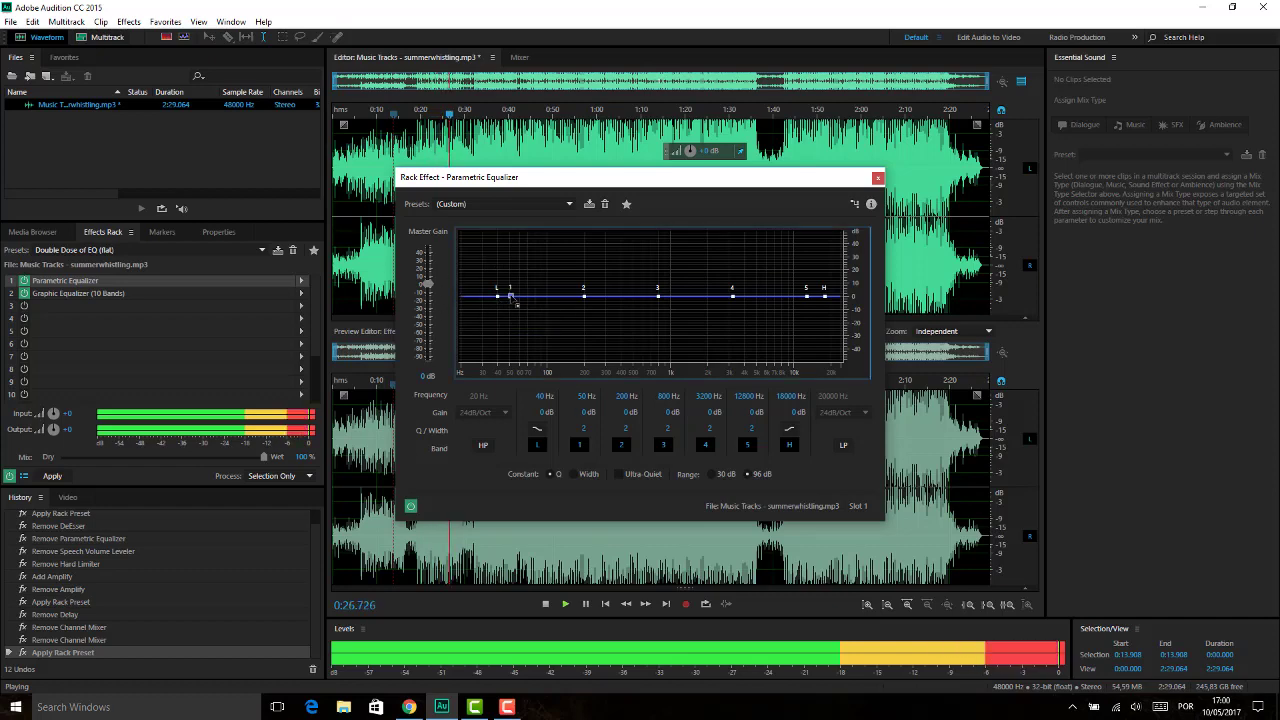
{"action": "left_click_drag", "start_coordinate": [512, 297], "coordinate": [517, 250]}
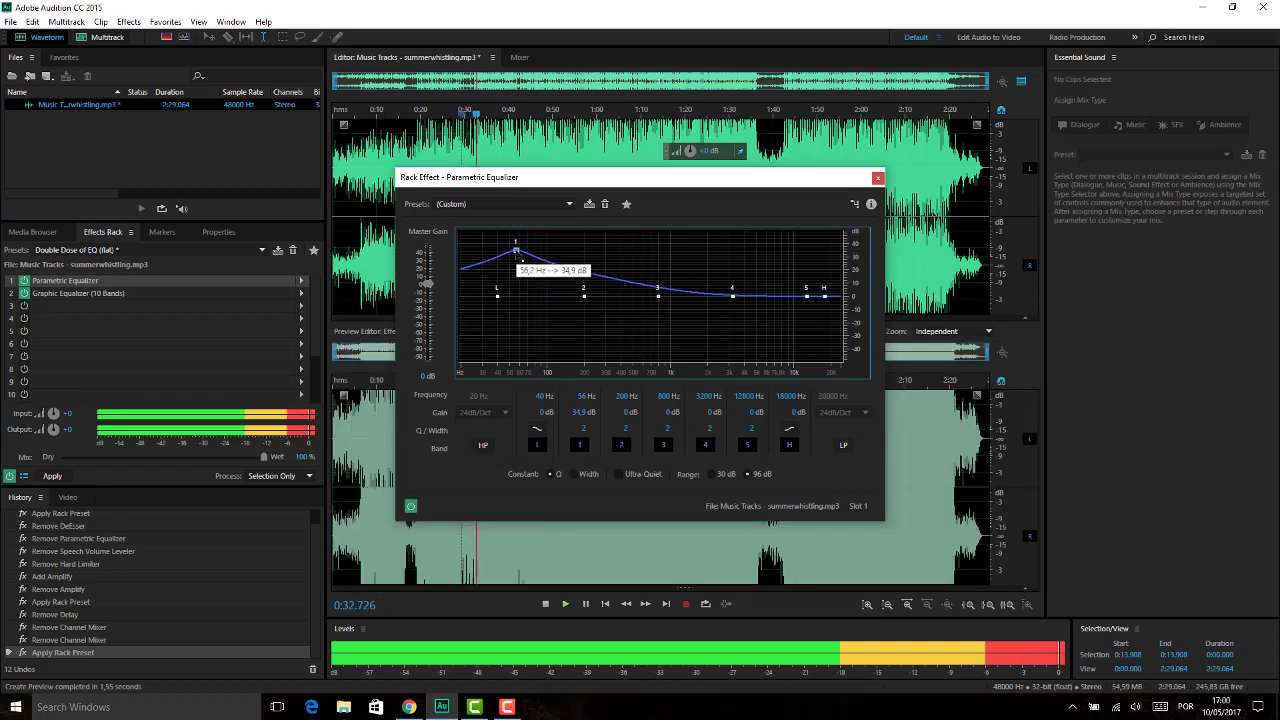
{"action": "left_click_drag", "start_coordinate": [522, 261], "coordinate": [522, 279]}
{"action": "left_click_drag", "start_coordinate": [660, 302], "coordinate": [660, 285]}
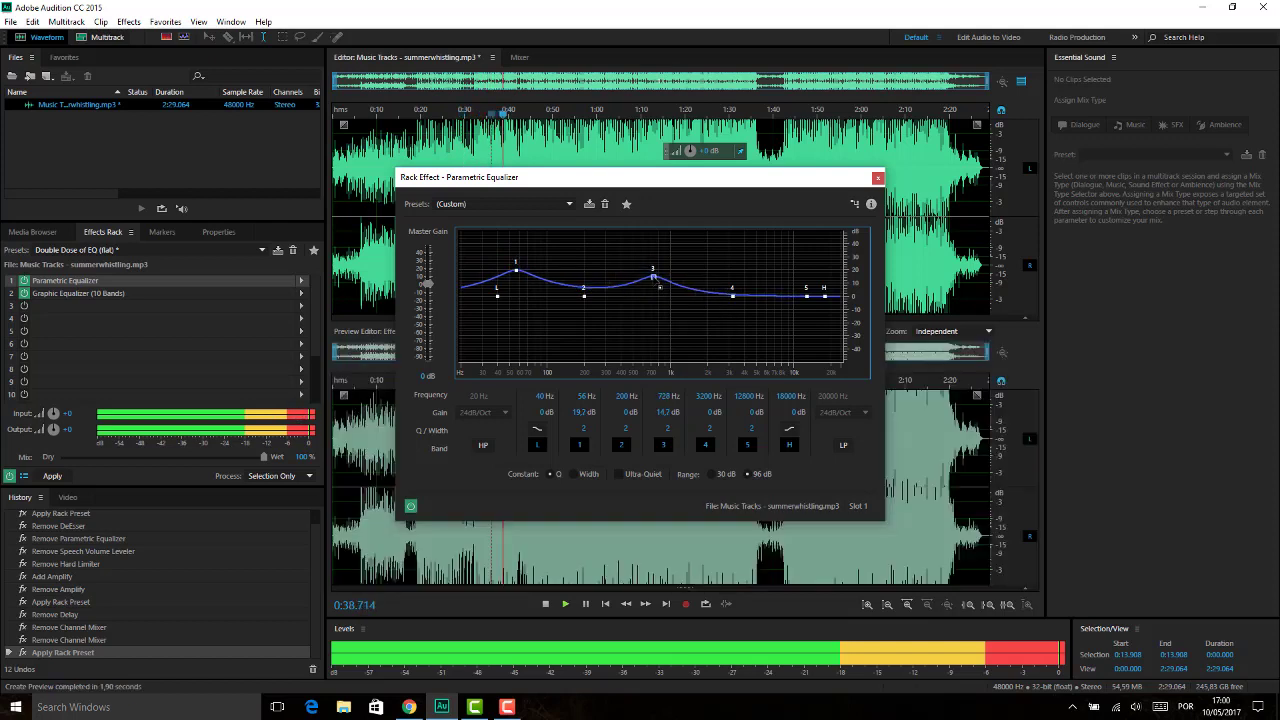
Lower equalizer band 4 to -17.7 dB at 3534 Hz and raise band H to 16.2 dB at 16119 Hz.
{"action": "left_click_drag", "start_coordinate": [758, 186], "coordinate": [992, 290]}
{"action": "left_click_drag", "start_coordinate": [966, 400], "coordinate": [971, 422]}
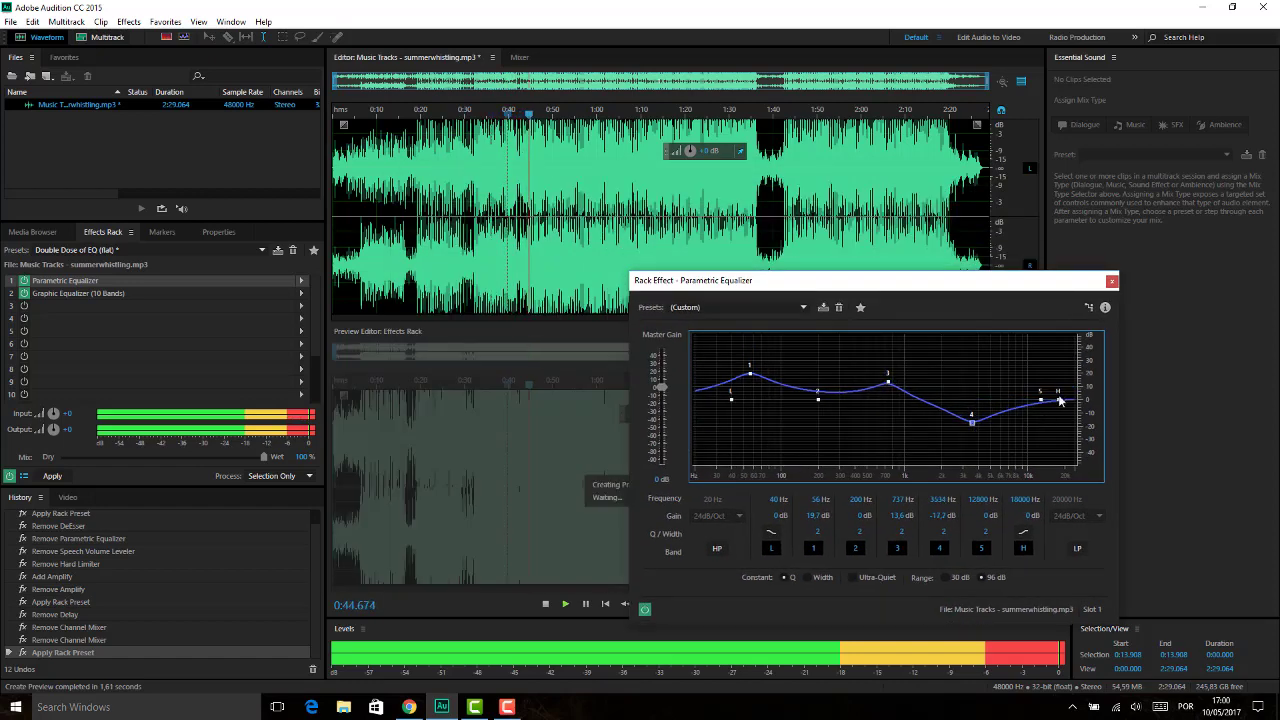
{"action": "left_click_drag", "start_coordinate": [1064, 402], "coordinate": [1054, 378]}
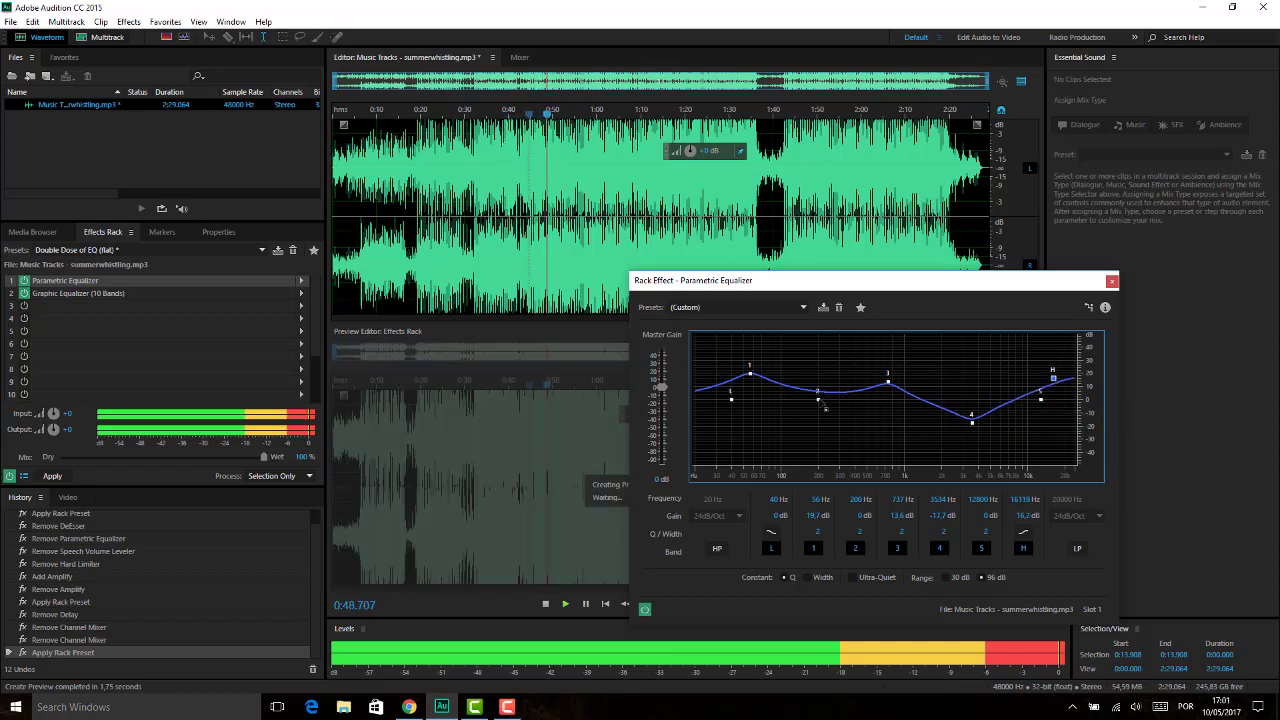
Lower equalizer band 2 to -22.7 dB at 183 Hz and raise band 1 to about 29 dB at 55 Hz.
{"action": "left_click_drag", "start_coordinate": [823, 404], "coordinate": [814, 431]}
{"action": "left_click_drag", "start_coordinate": [750, 376], "coordinate": [750, 361]}
{"action": "left_click_drag", "start_coordinate": [756, 281], "coordinate": [902, 241]}
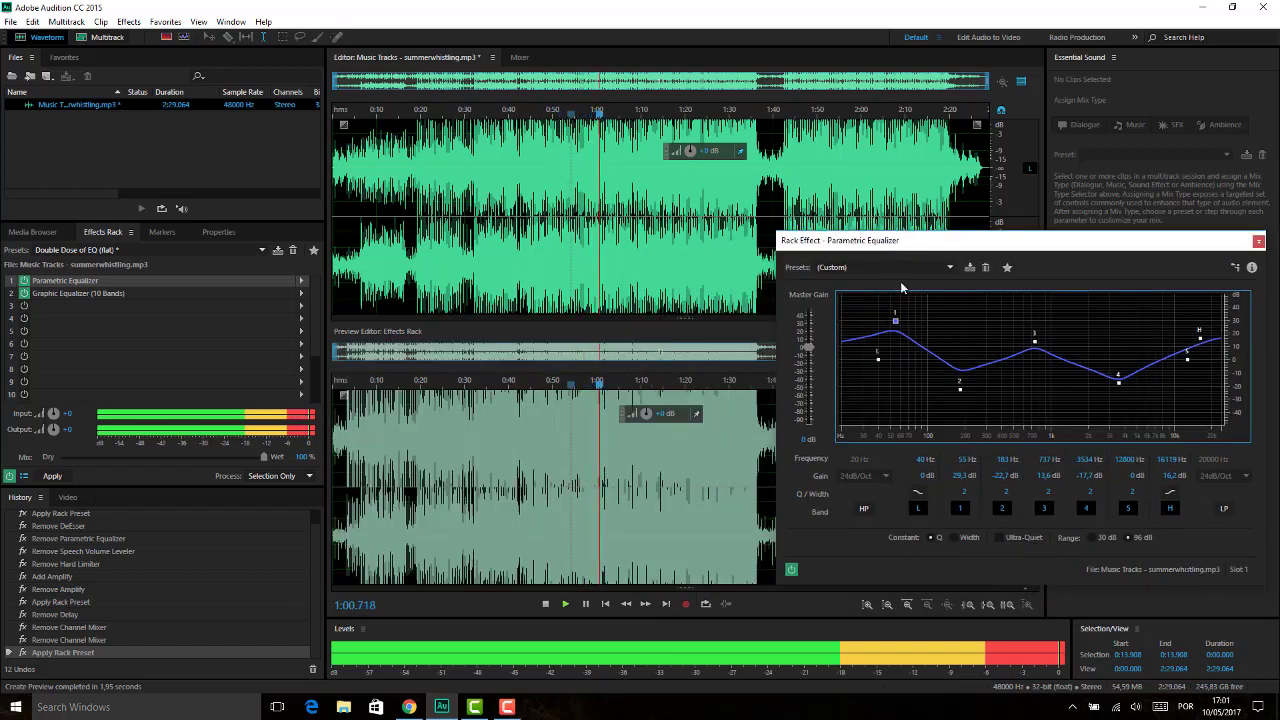
Set band L to 37 Hz, band 2 to 109 Hz, band 3 to 1199 Hz, band 1 to 33 dB and band 4 to -23.7 dB.
{"action": "left_click_drag", "start_coordinate": [935, 462], "coordinate": [940, 462]}
{"action": "left_click", "coordinate": [929, 460]}
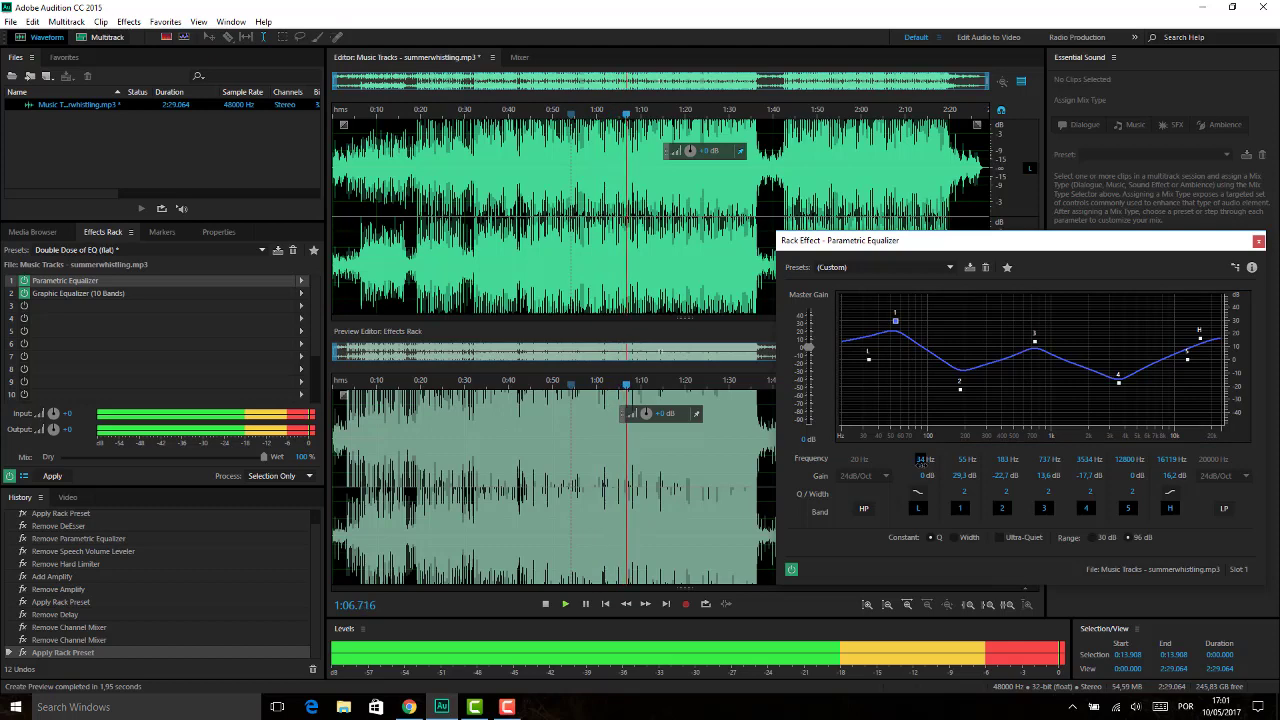
{"action": "left_click_drag", "start_coordinate": [963, 476], "coordinate": [1052, 484]}
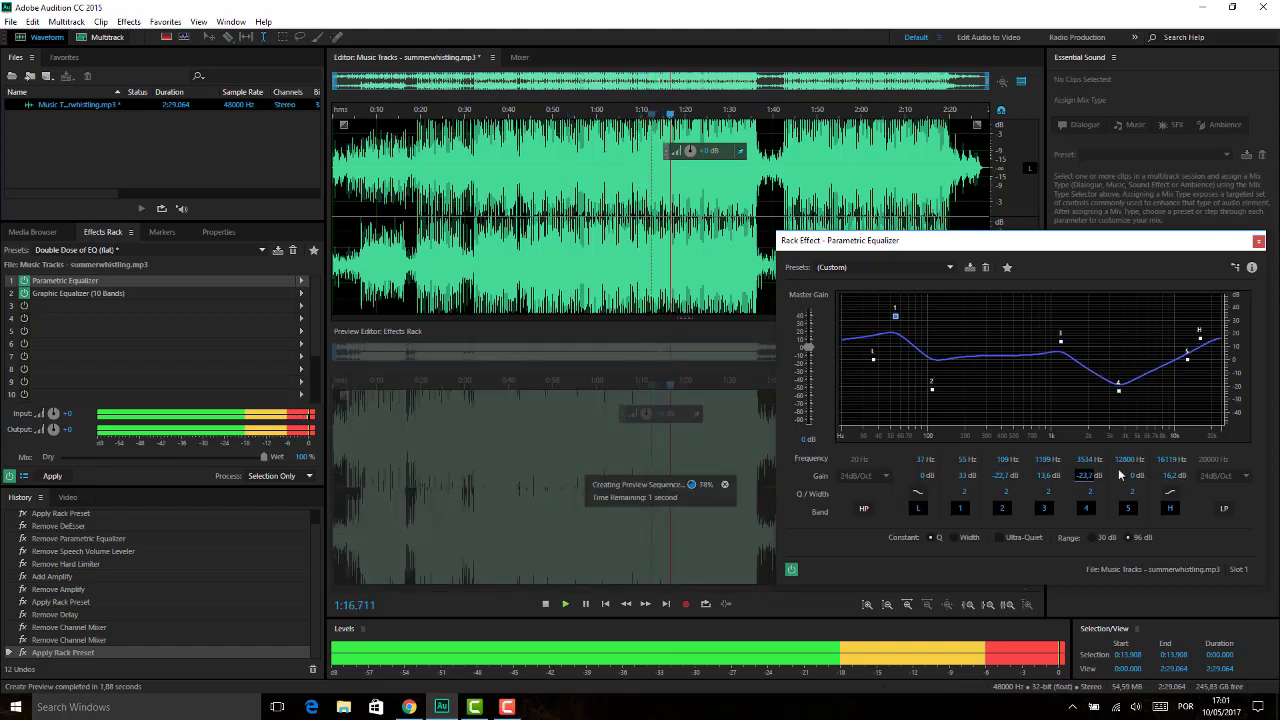
Set band 5's frequency to 6175 Hz, band H's gain to 15.4 dB and the equalizer's master gain to -17.5 dB.
{"action": "left_click_drag", "start_coordinate": [1129, 459], "coordinate": [1160, 476]}
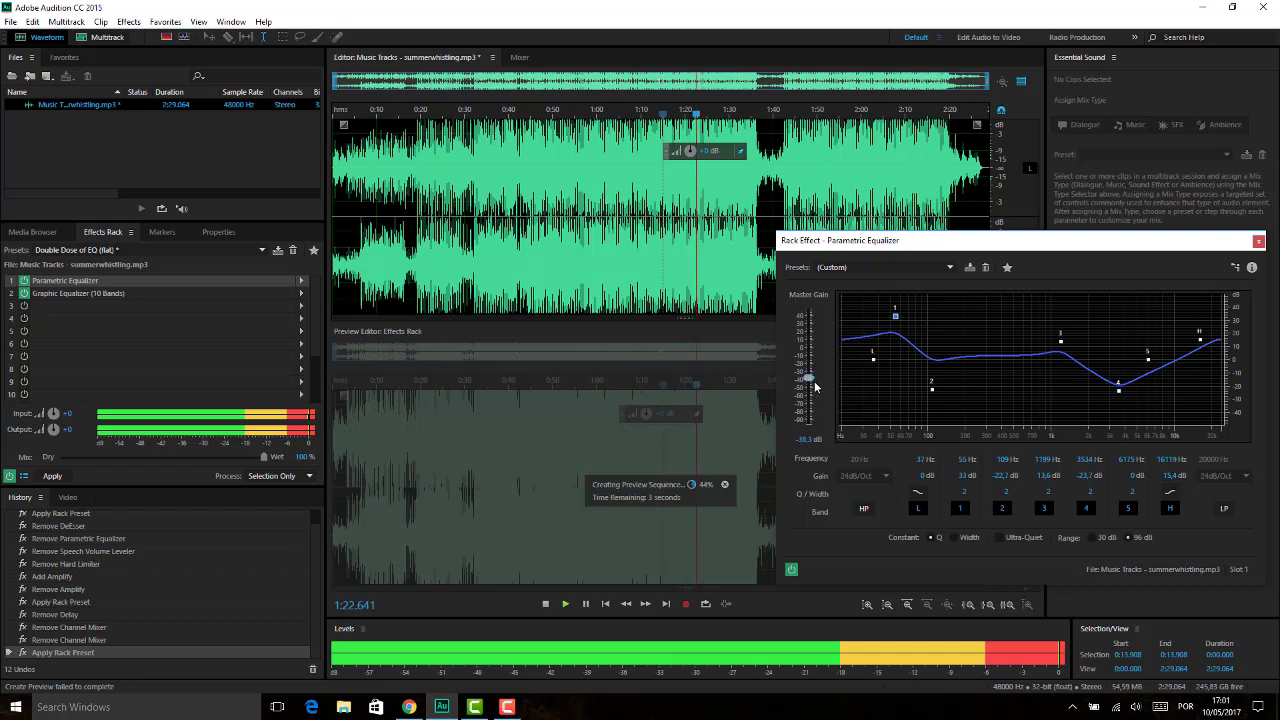
{"action": "left_click_drag", "start_coordinate": [813, 377], "coordinate": [837, 360]}
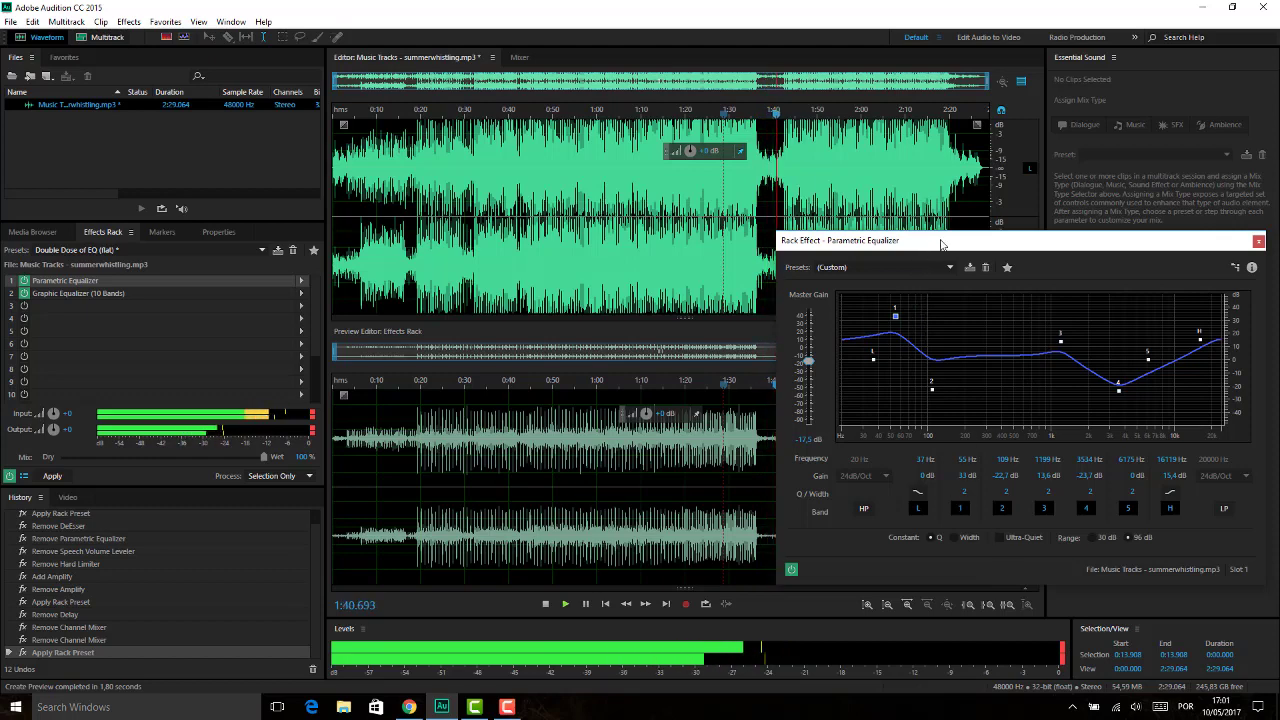
{"action": "left_click_drag", "start_coordinate": [940, 243], "coordinate": [1097, 206]}
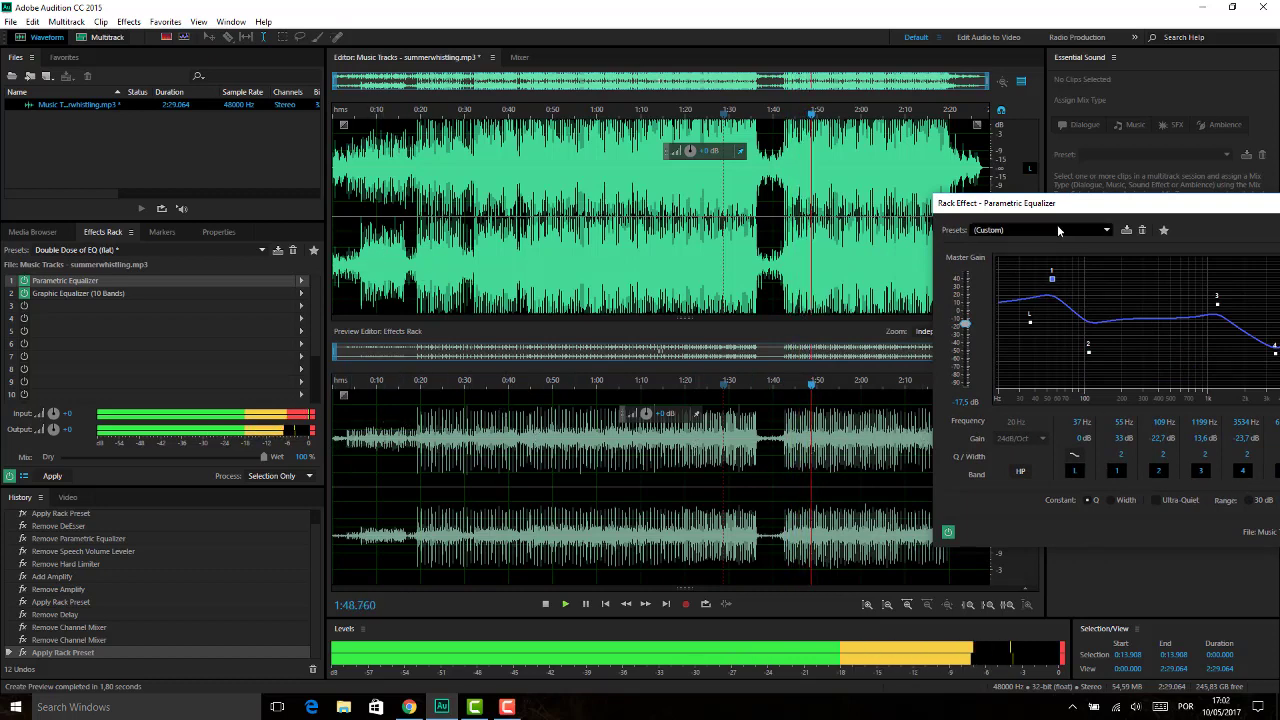
Reshape the equalizer curve: band 1 to 38.9 dB at 58 Hz, band 5 to 16.7 dB at 6421 Hz, band H to 12.6 dB at 15337 Hz, band 4 to -33.3 dB.
{"action": "left_click_drag", "start_coordinate": [1057, 204], "coordinate": [781, 217]}
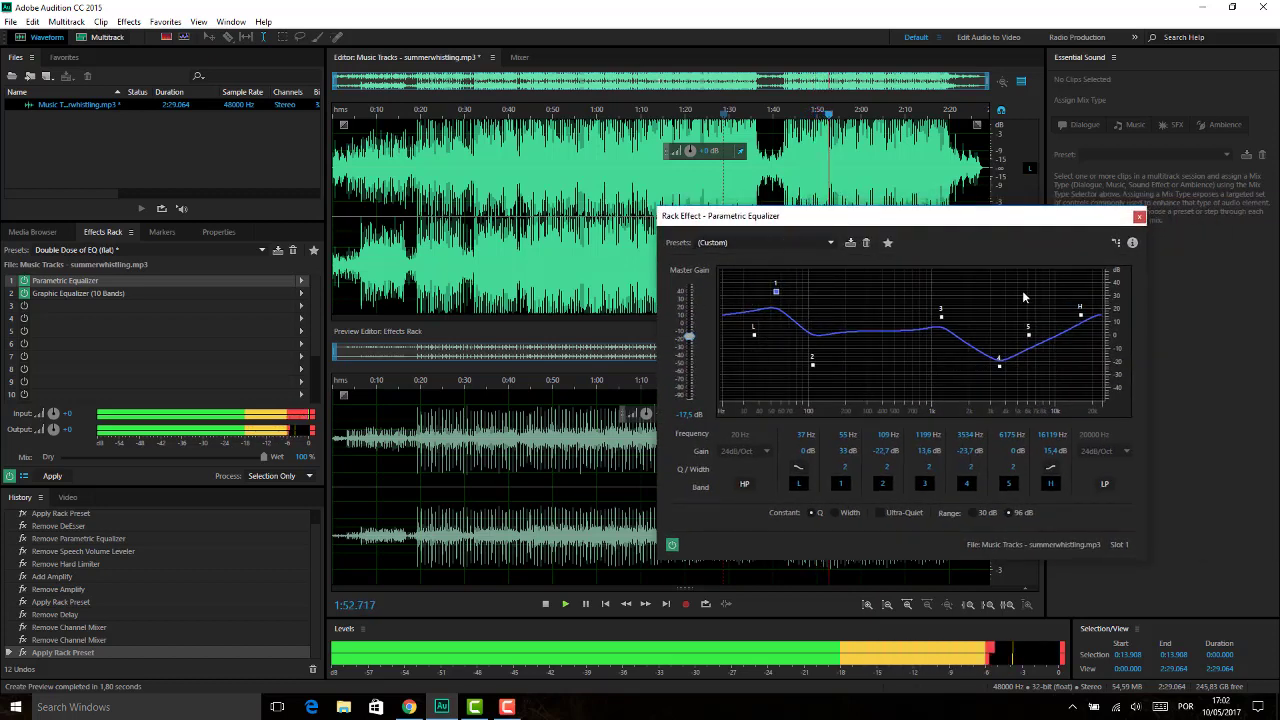
{"action": "left_click_drag", "start_coordinate": [780, 216], "coordinate": [650, 193]}
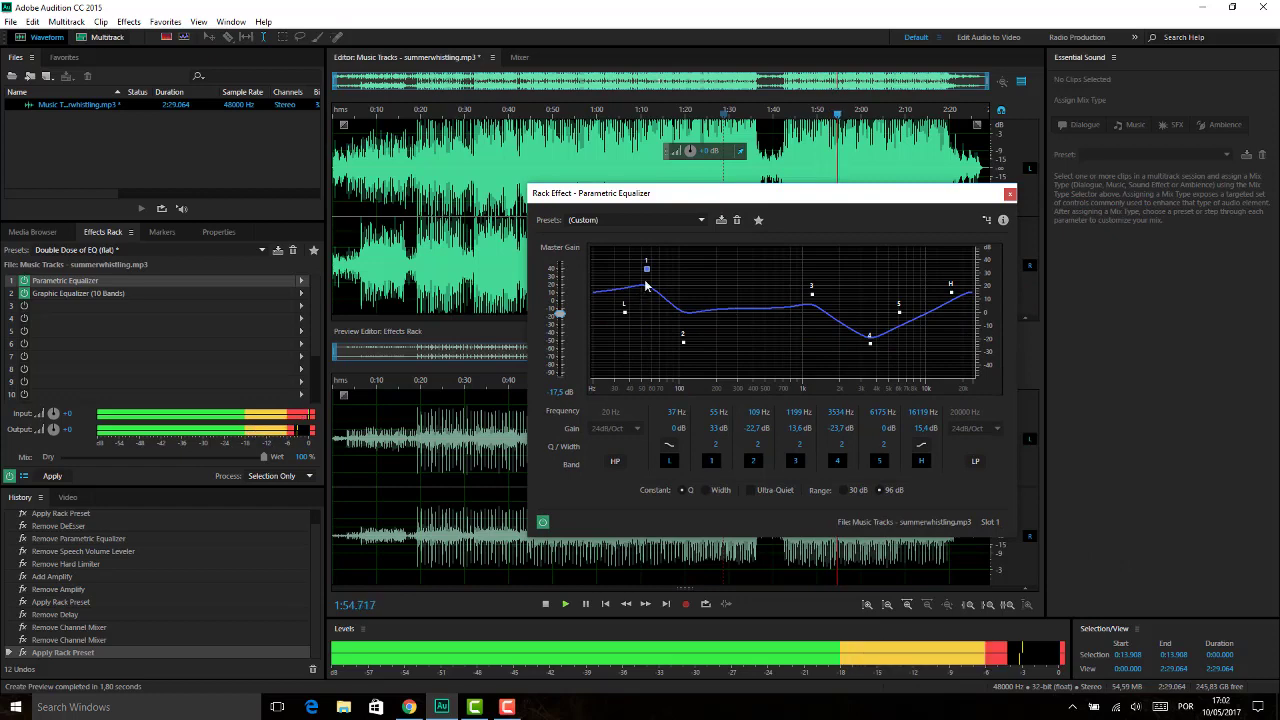
{"action": "left_click_drag", "start_coordinate": [647, 269], "coordinate": [651, 263]}
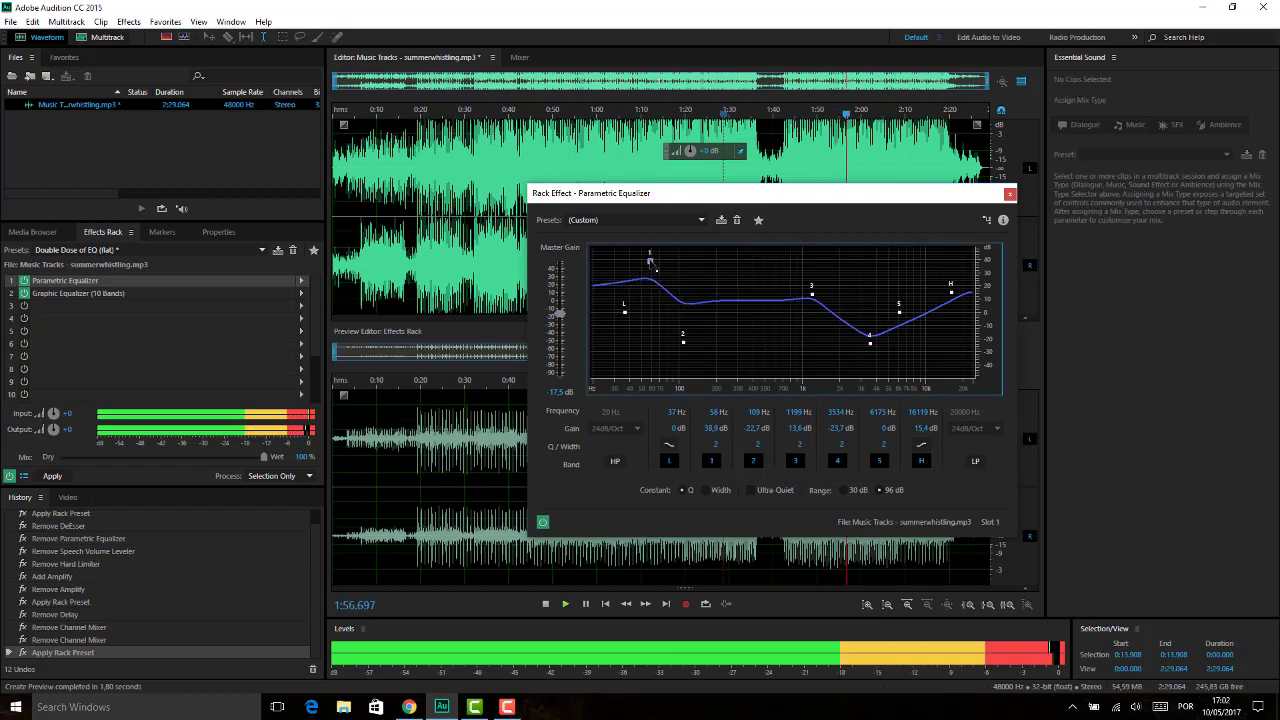
{"action": "left_click_drag", "start_coordinate": [899, 312], "coordinate": [955, 304]}
{"action": "left_click_drag", "start_coordinate": [869, 343], "coordinate": [876, 363]}
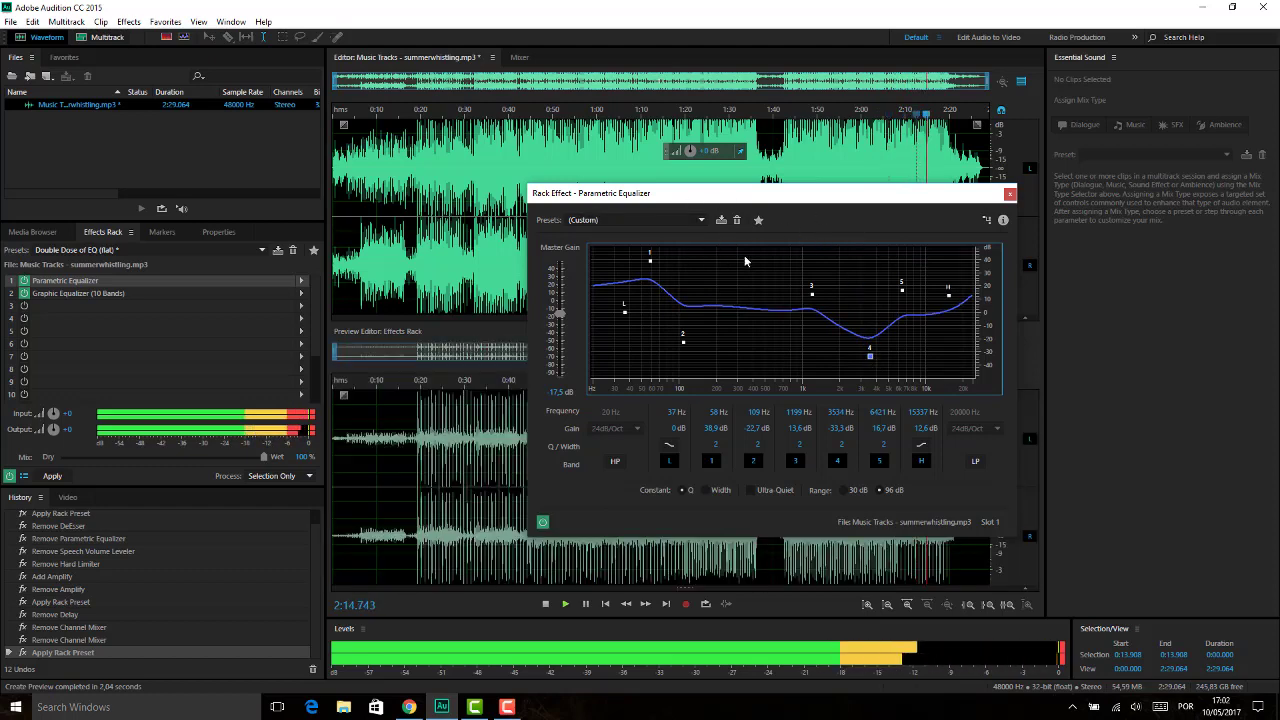
Switch the Parametric Equalizer to constant Width and enable Ultra-Quiet.
{"action": "left_click_drag", "start_coordinate": [815, 197], "coordinate": [751, 188]}
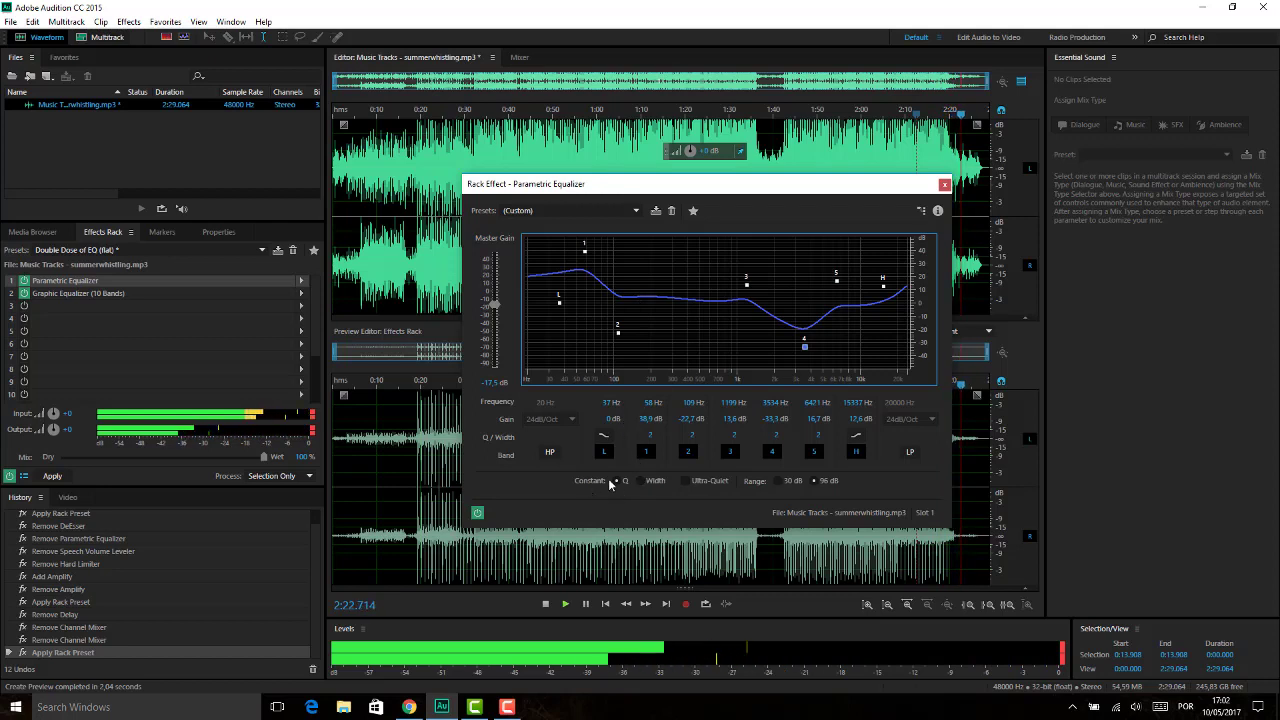
{"action": "left_click", "coordinate": [640, 480]}
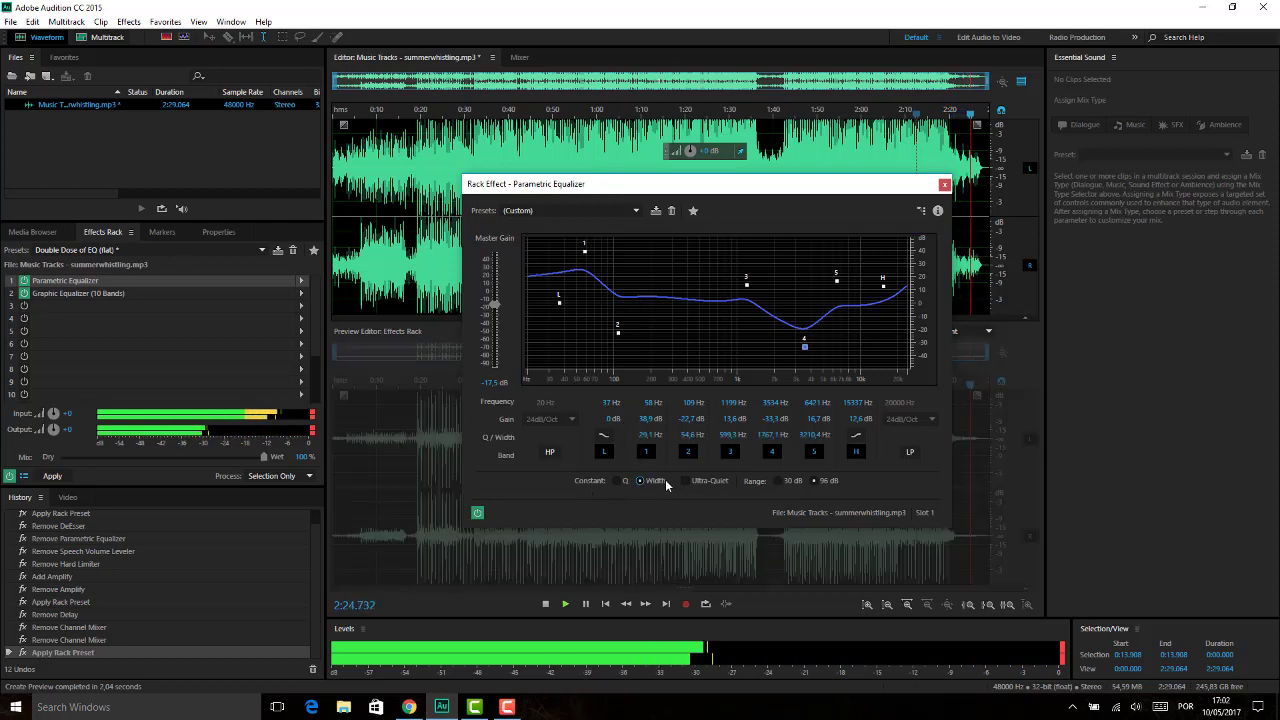
{"action": "left_click", "coordinate": [686, 481]}
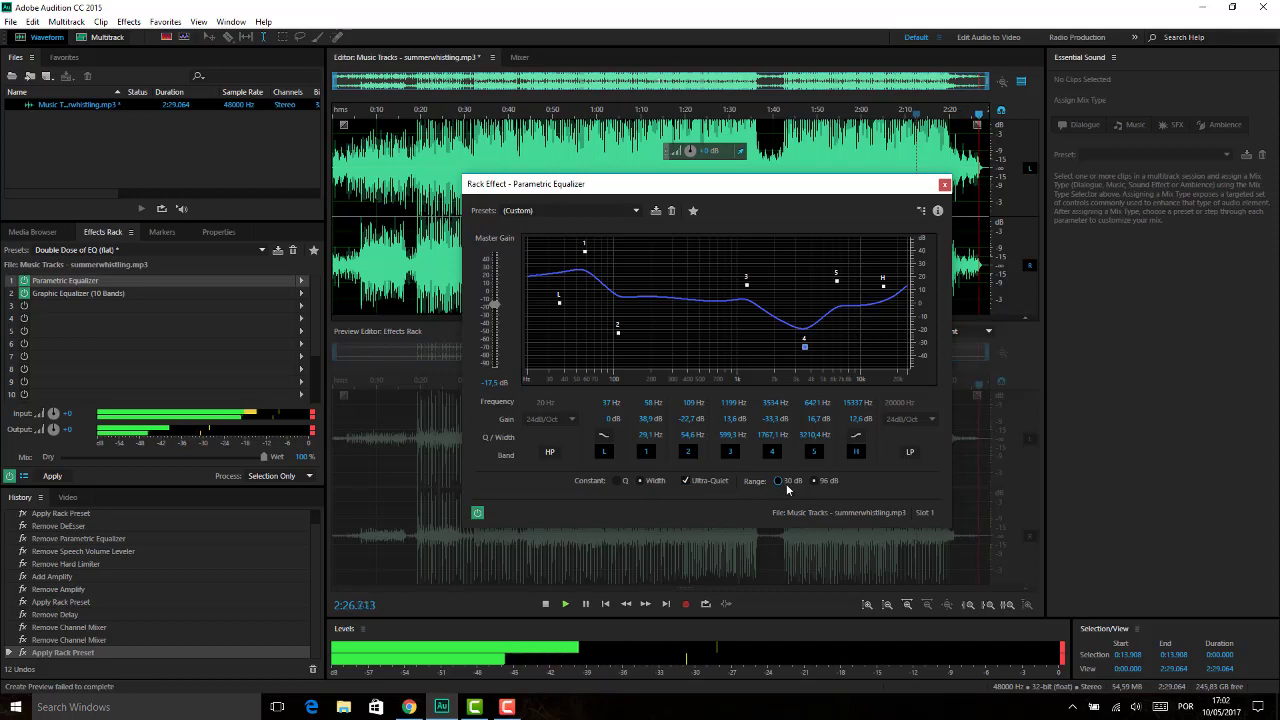
Play the track from about 0:24 while comparing the equalizer's 30 dB and 96 dB ranges, ending on 30 dB.
{"action": "left_click", "coordinate": [785, 483]}
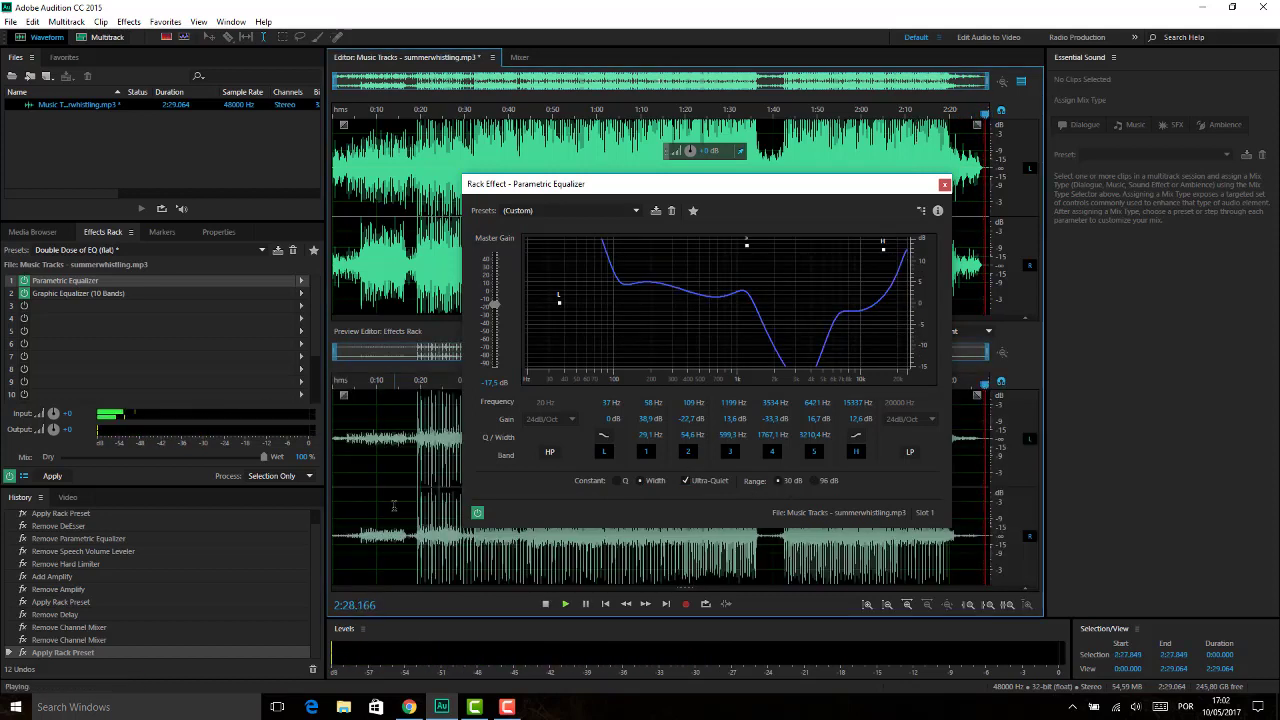
{"action": "left_click", "coordinate": [438, 478]}
{"action": "key", "text": "space"}
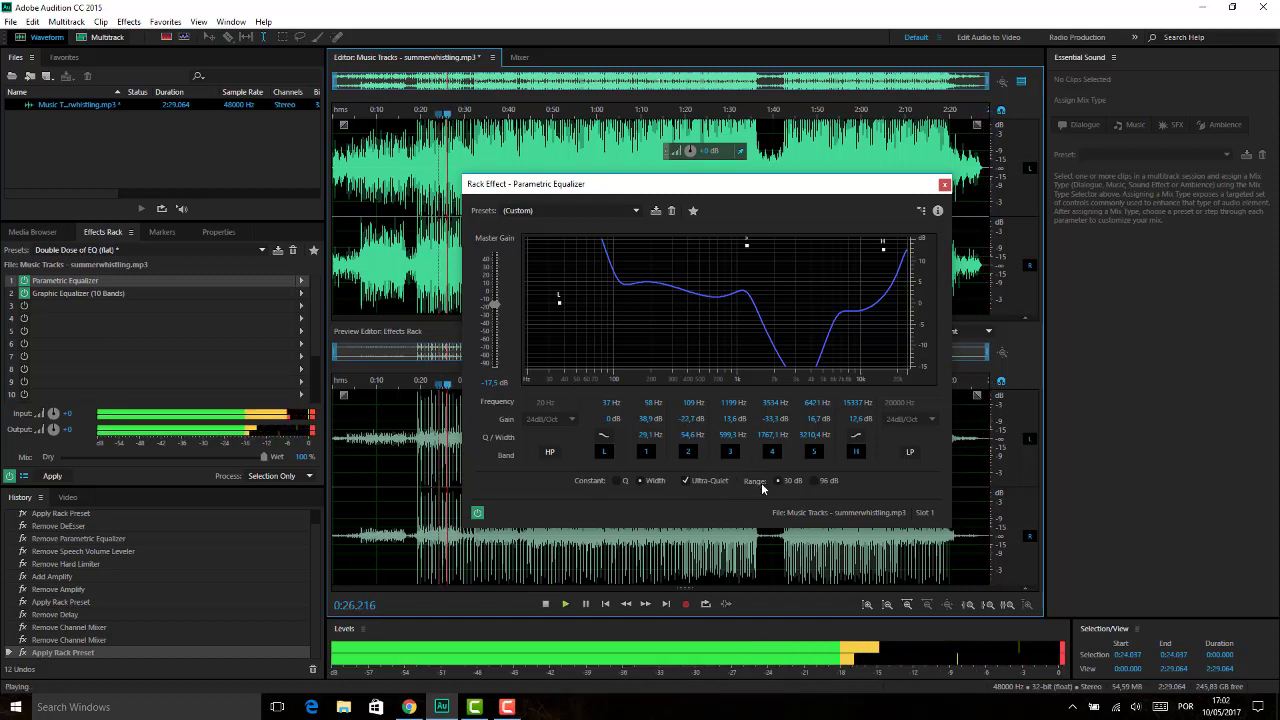
{"action": "left_click", "coordinate": [826, 484]}
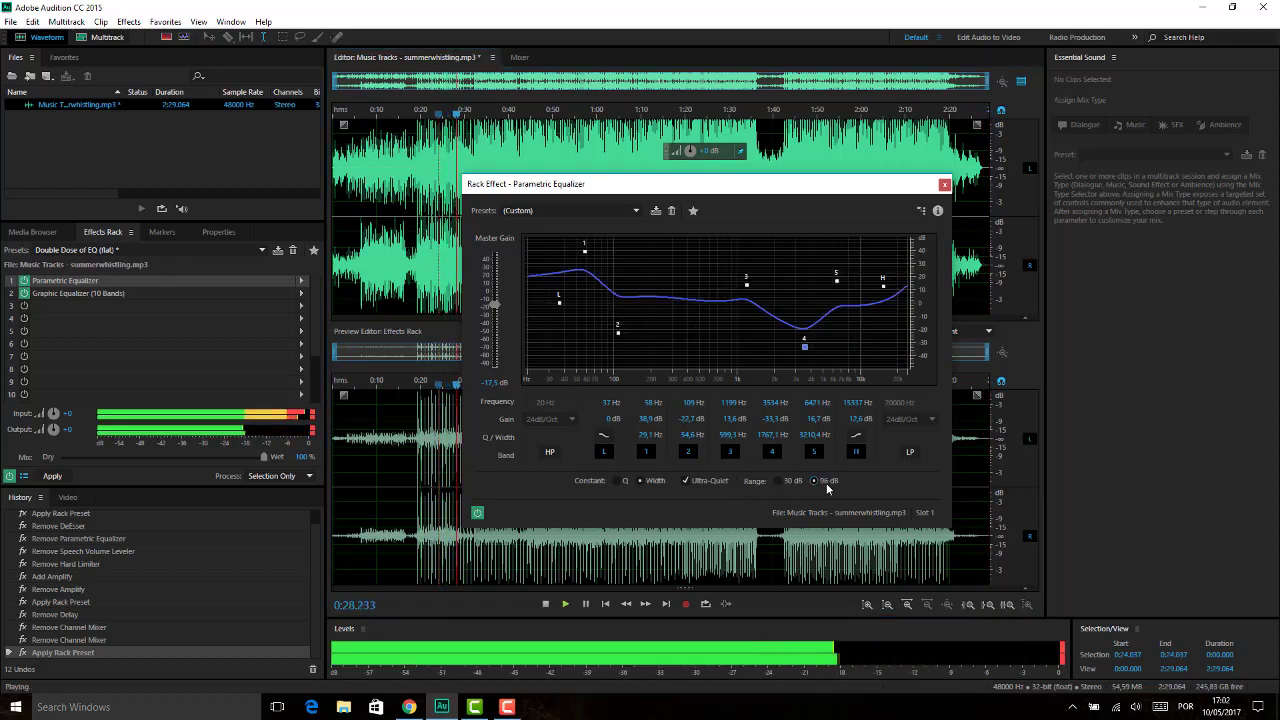
{"action": "left_click", "coordinate": [793, 481]}
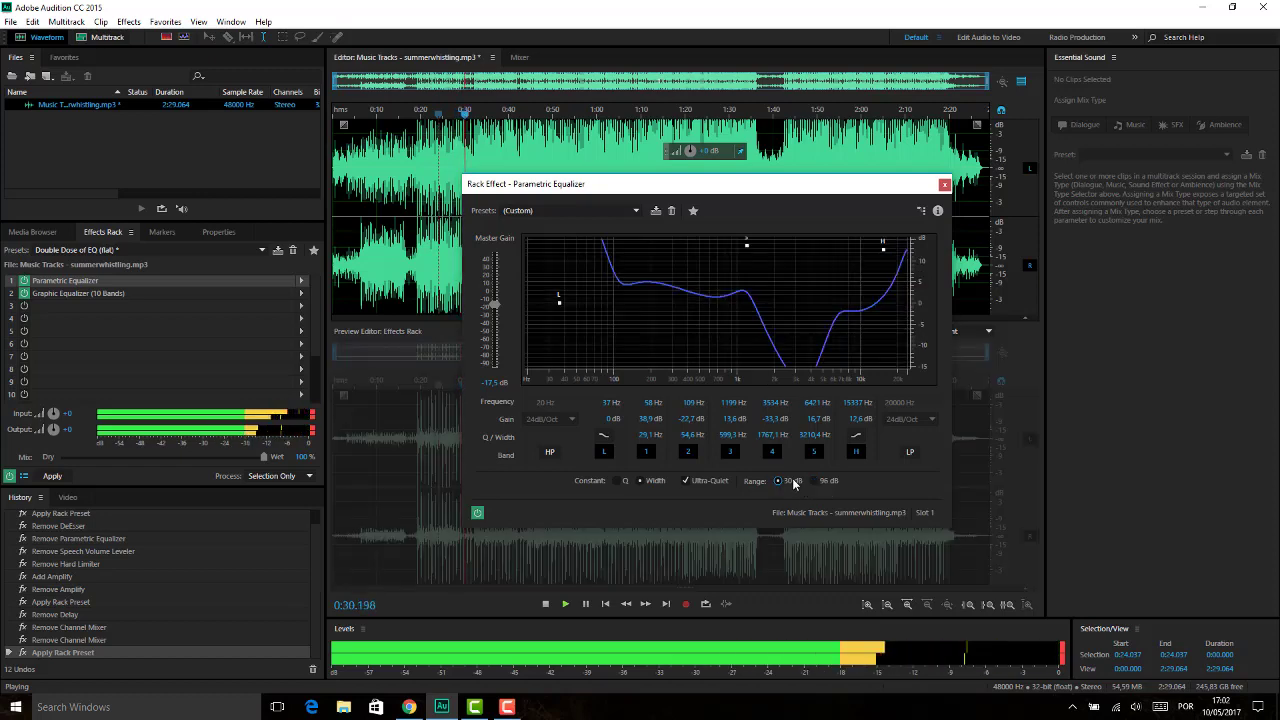
Disable Ultra-Quiet, return the Parametric Equalizer to constant Q and close its window.
{"action": "left_click", "coordinate": [687, 480]}
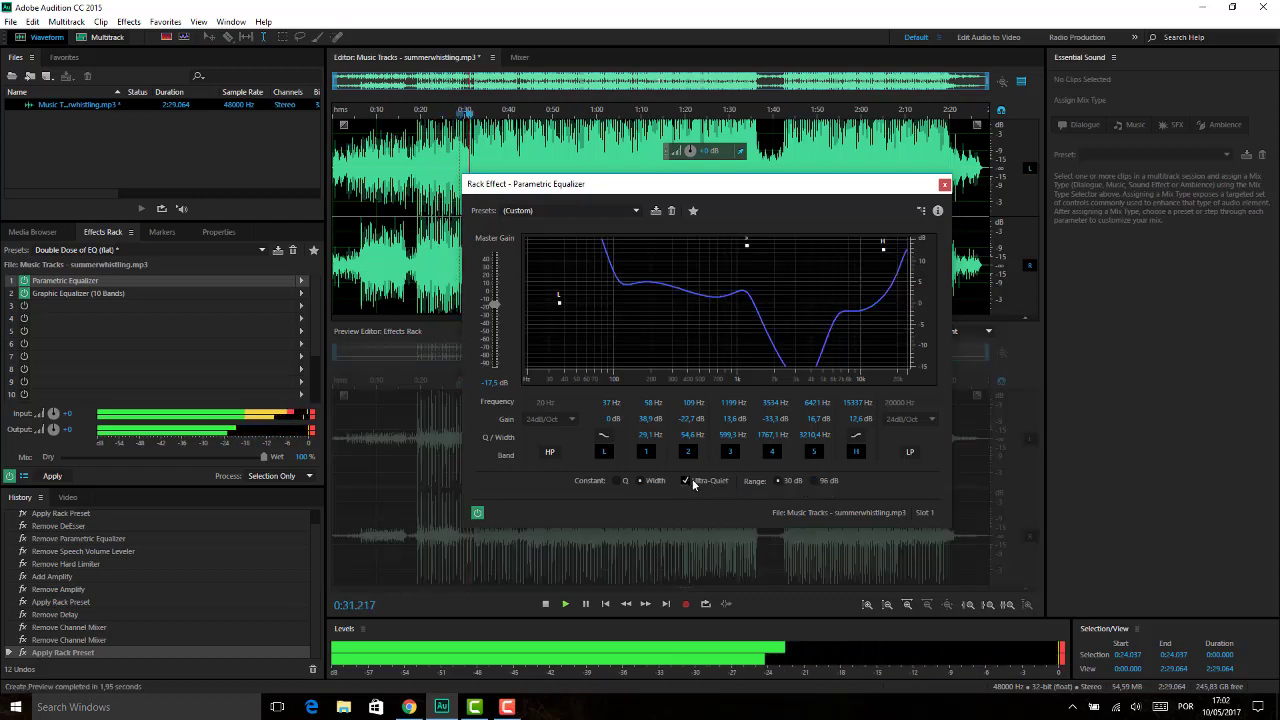
{"action": "left_click", "coordinate": [617, 481]}
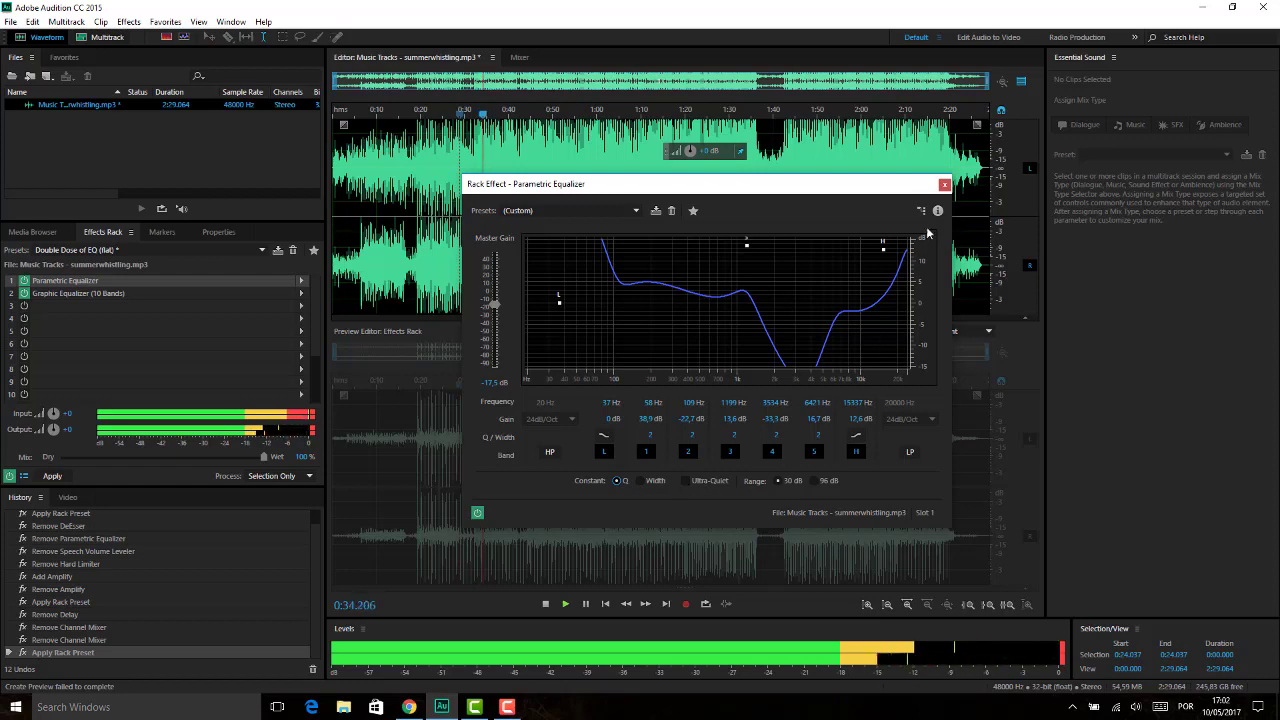
{"action": "left_click", "coordinate": [944, 184]}
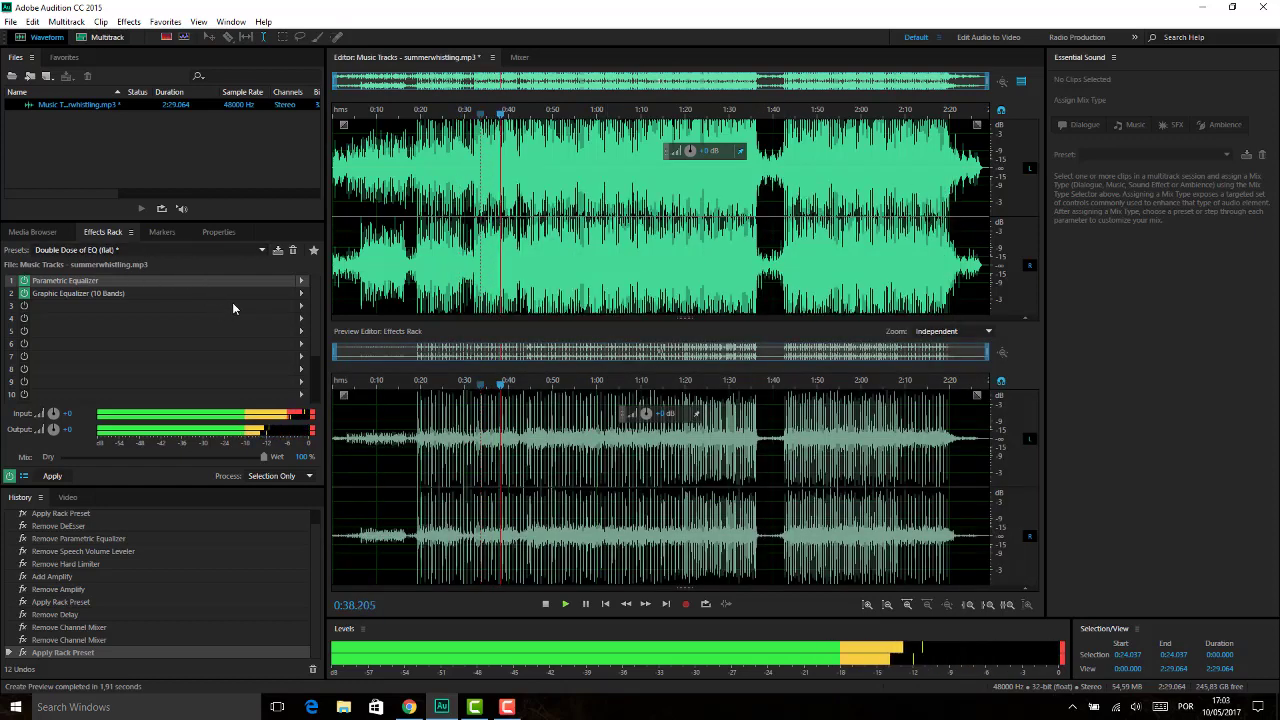
Remove the Parametric Equalizer and the Graphic Equalizer (10 Bands) from the Effects Rack.
{"action": "left_click", "coordinate": [301, 281]}
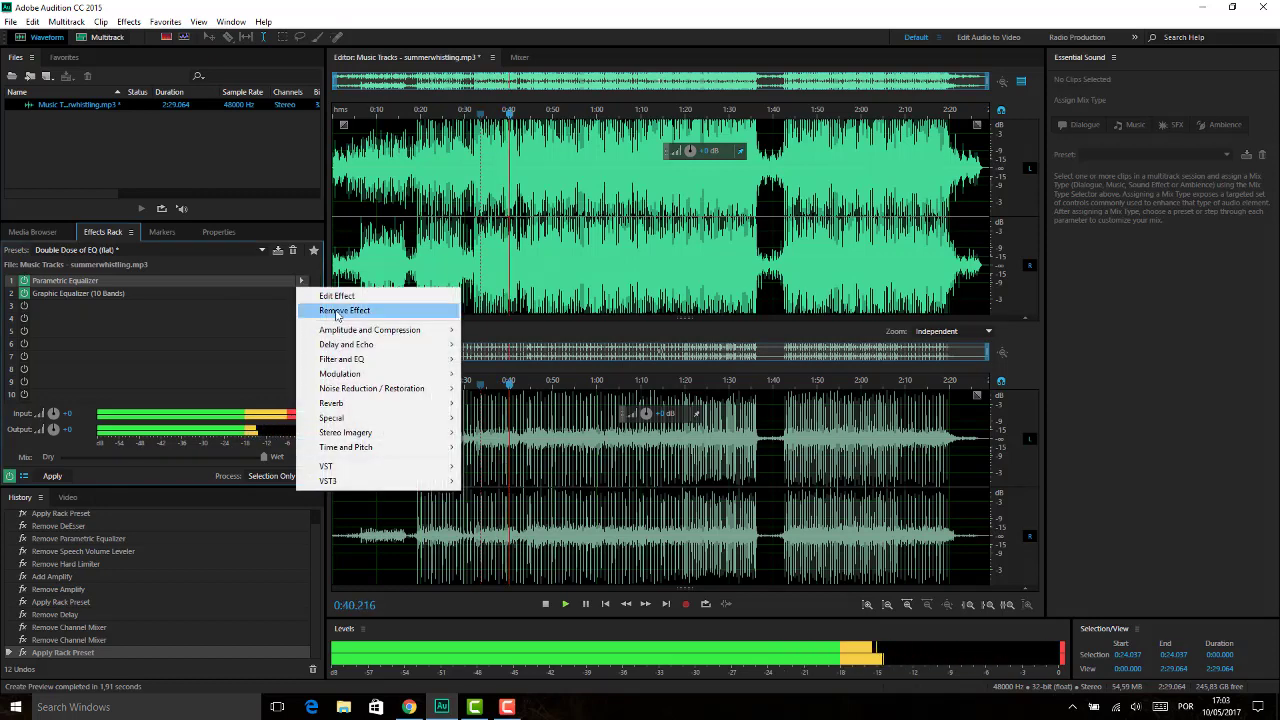
{"action": "left_click", "coordinate": [340, 310]}
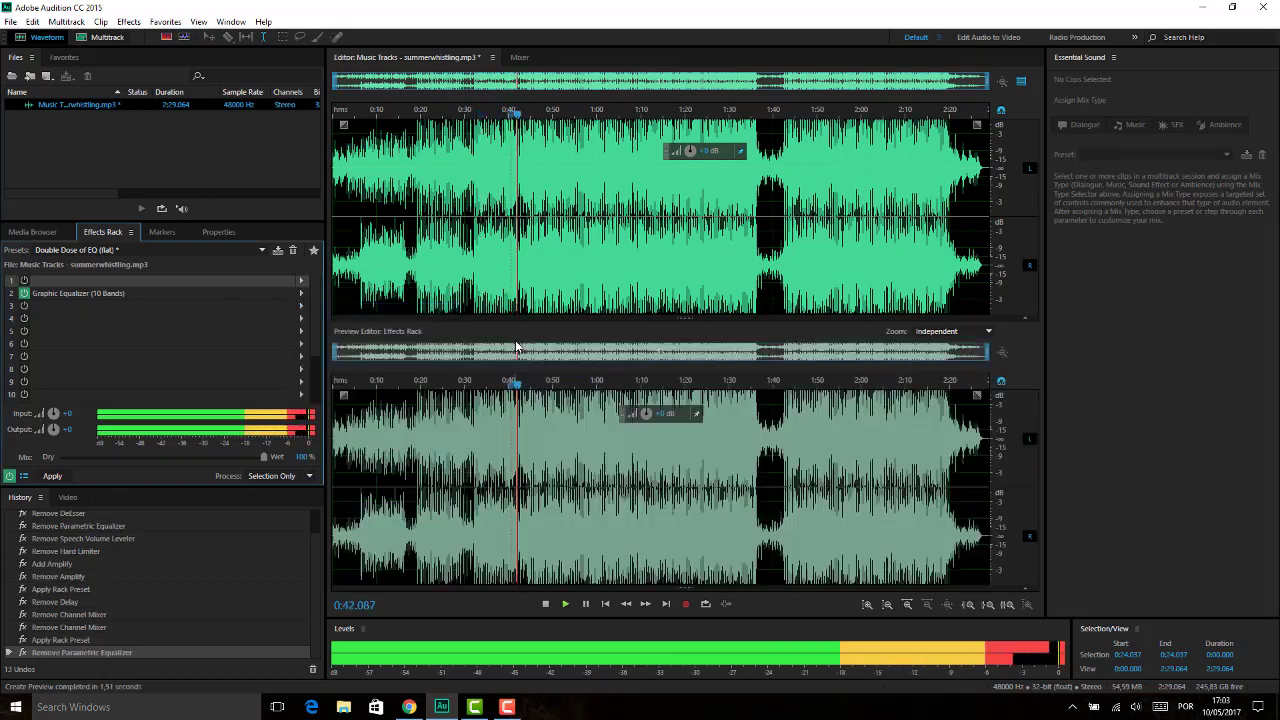
{"action": "left_click", "coordinate": [303, 293]}
{"action": "left_click", "coordinate": [322, 325]}
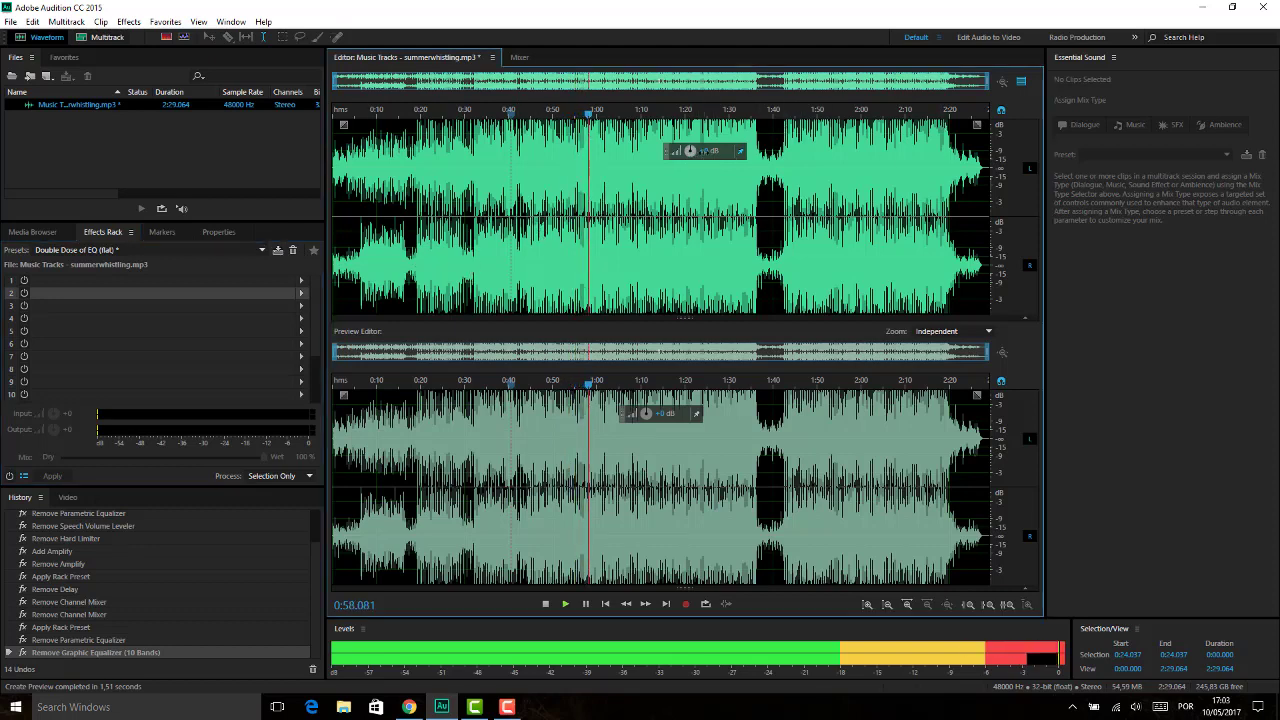
Lower the whole track's amplitude with the gain control over the main waveform and preview it from about 1:04.
{"action": "left_click_drag", "start_coordinate": [700, 155], "coordinate": [705, 158]}
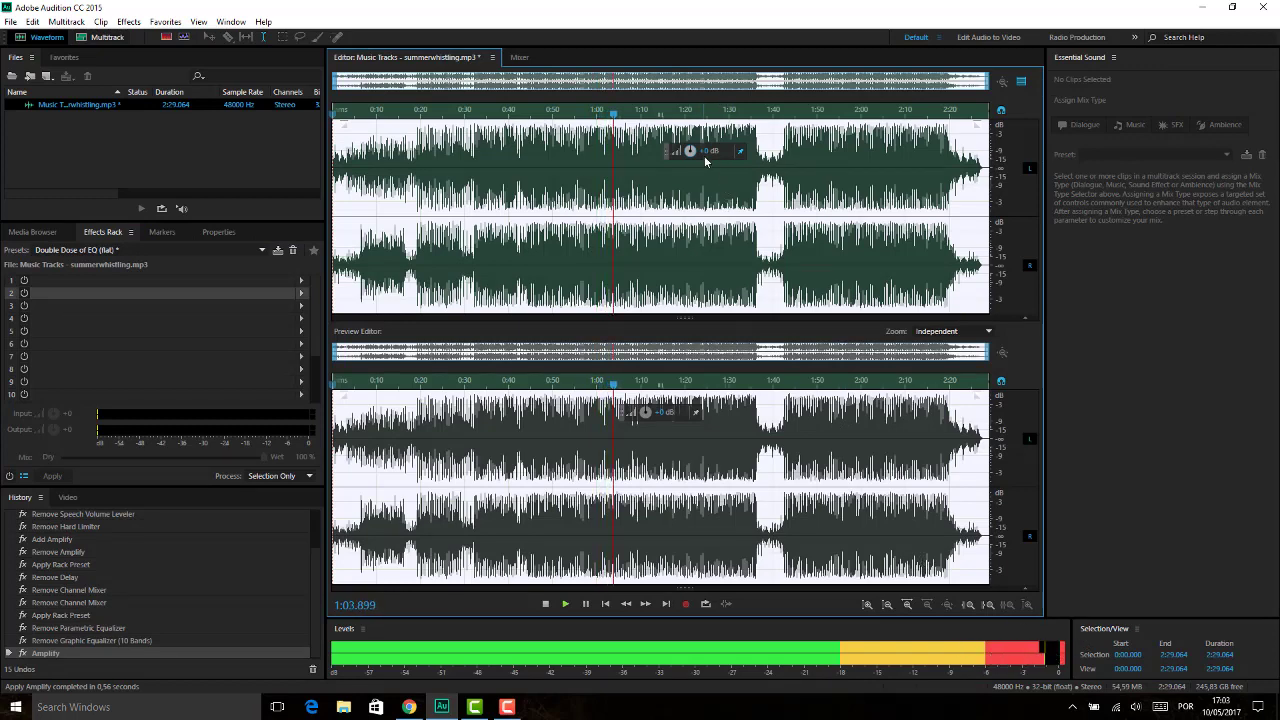
{"action": "key", "text": "space"}
{"action": "left_click_drag", "start_coordinate": [690, 150], "coordinate": [690, 140]}
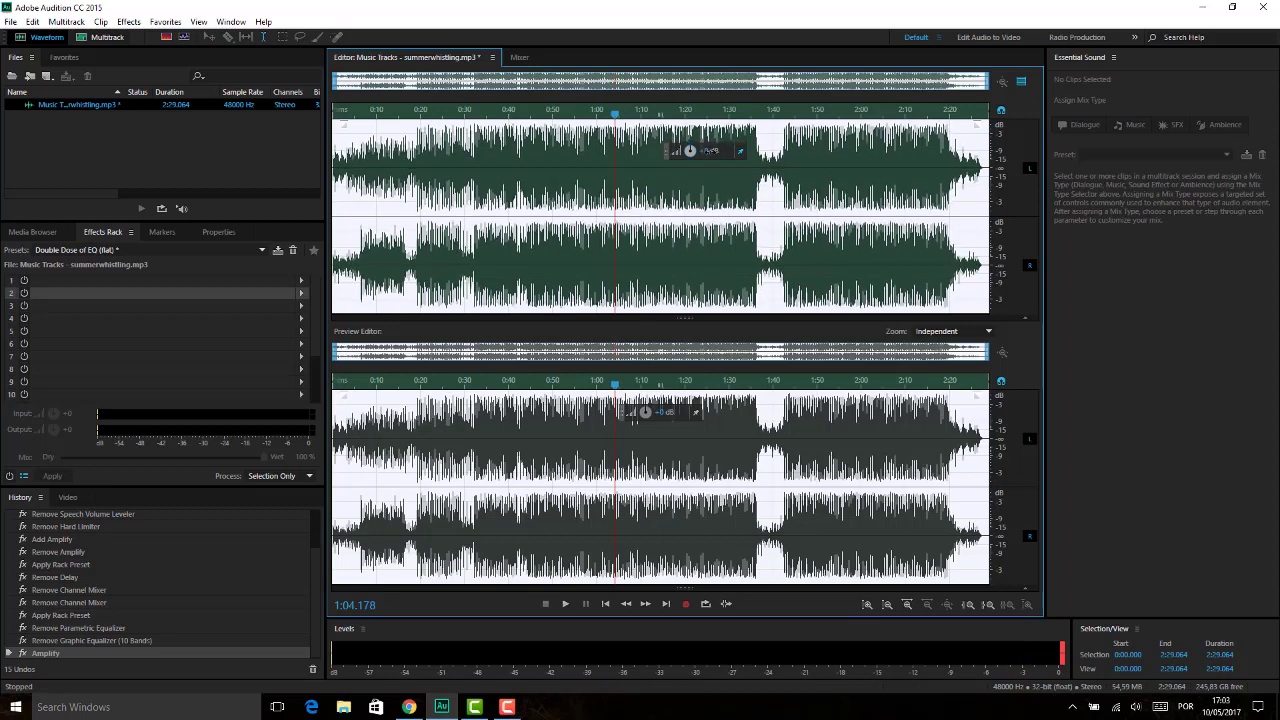
{"action": "key", "text": "space"}
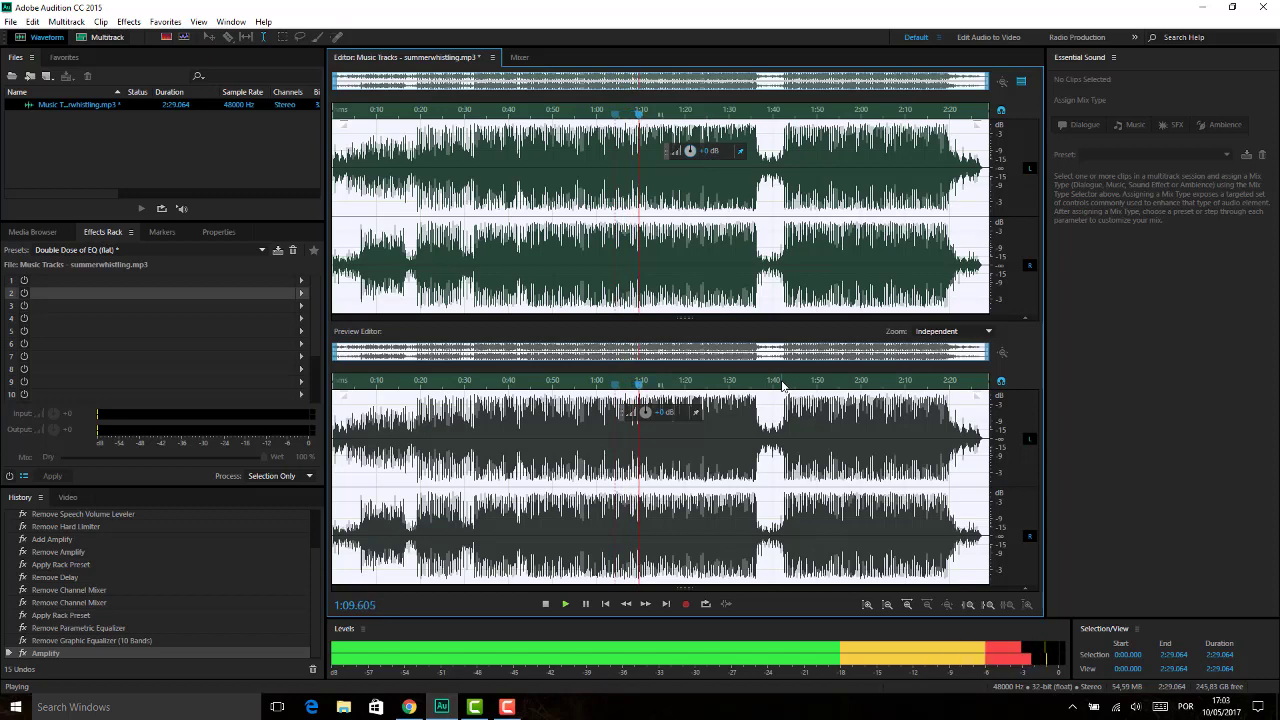
{"action": "key", "text": "space"}
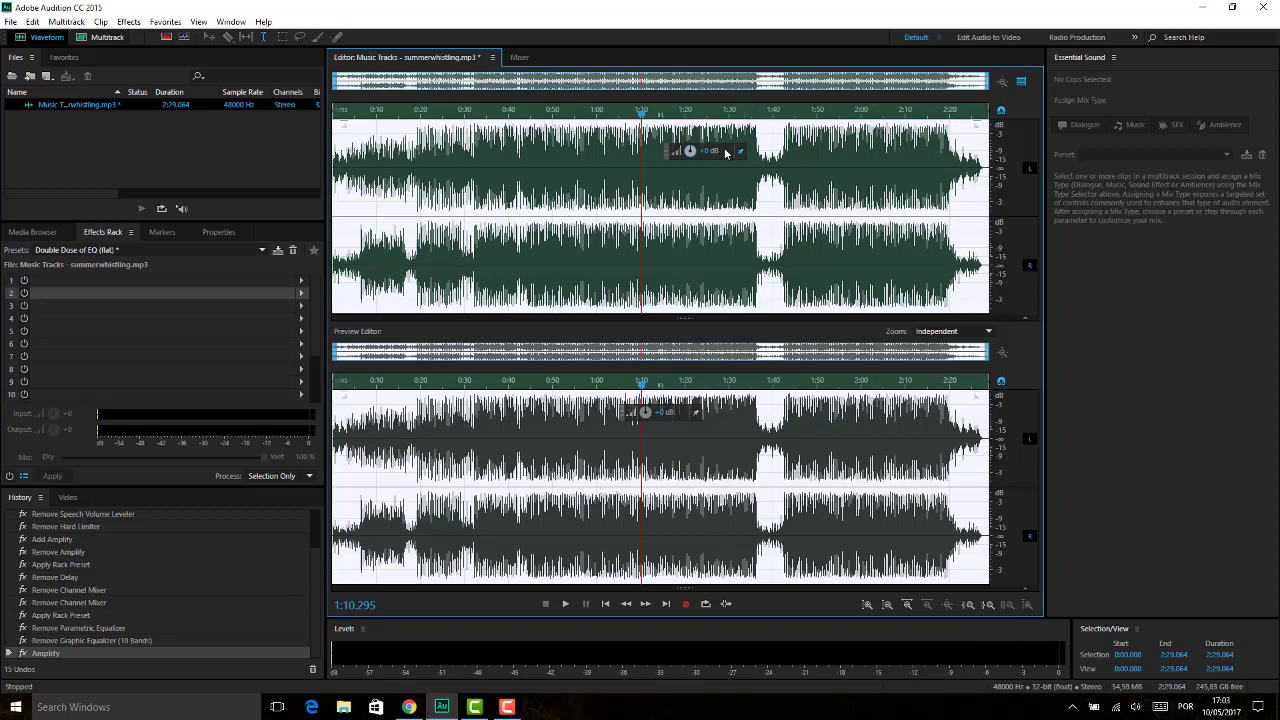
Adjust the whole track's gain slightly, boost it strongly, and preview the louder track from about 1:10.
{"action": "left_click_drag", "start_coordinate": [710, 151], "coordinate": [720, 155]}
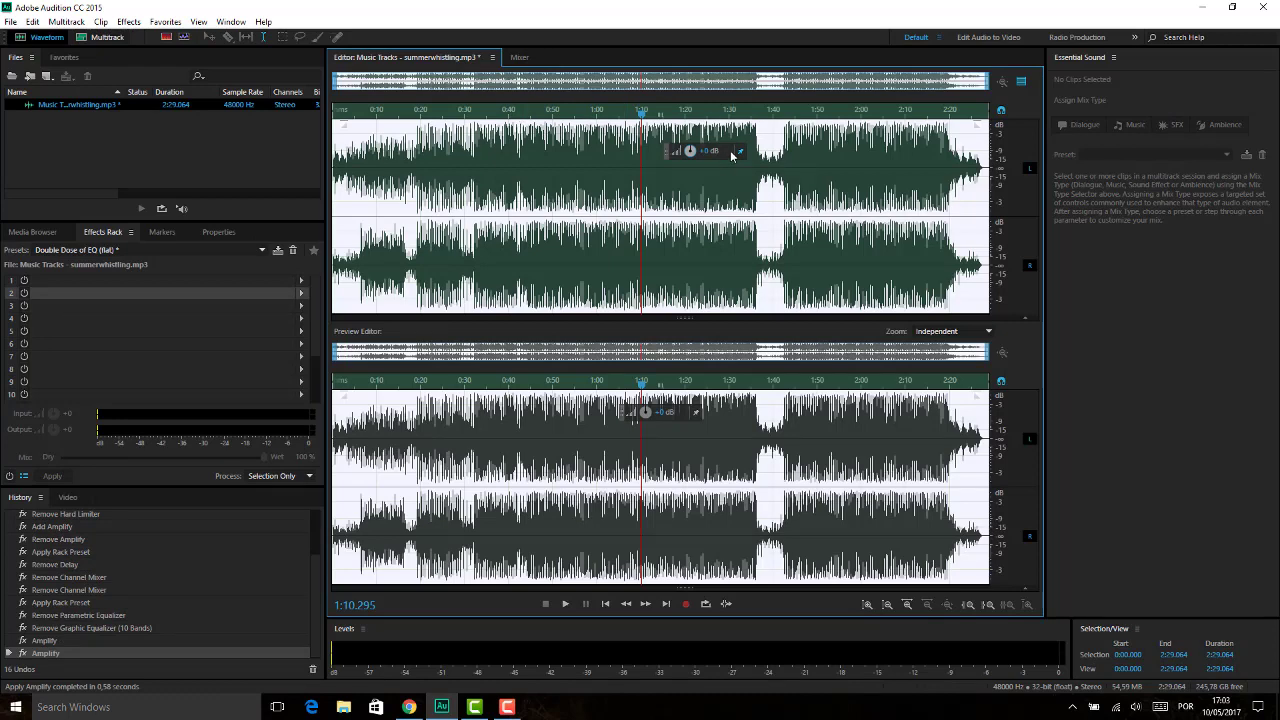
{"action": "left_click_drag", "start_coordinate": [710, 151], "coordinate": [710, 141]}
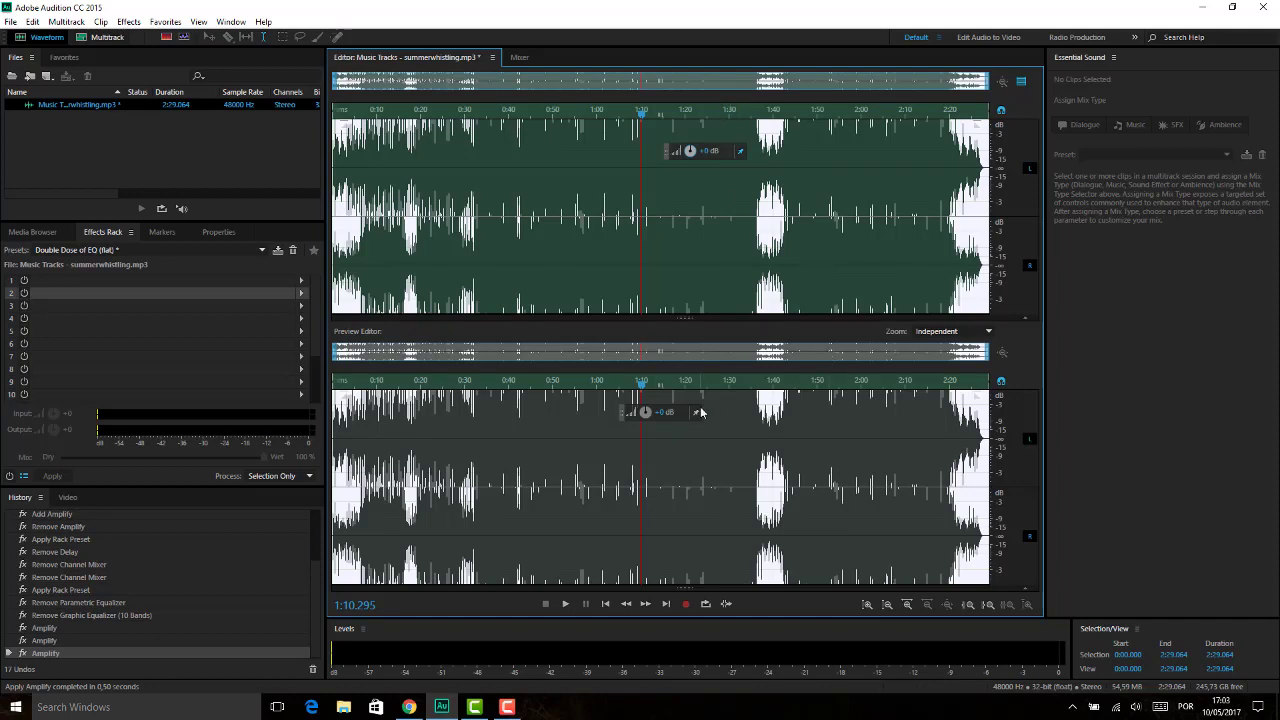
{"action": "key", "text": "space"}
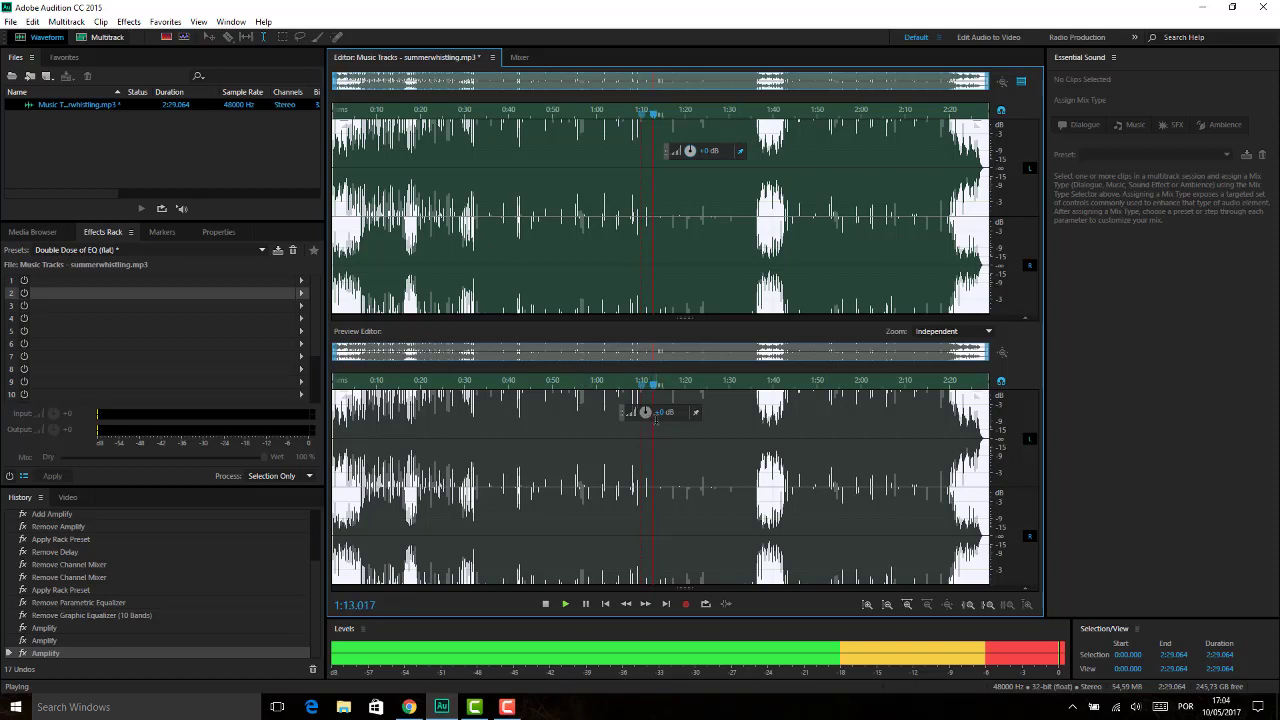
{"action": "key", "text": "space"}
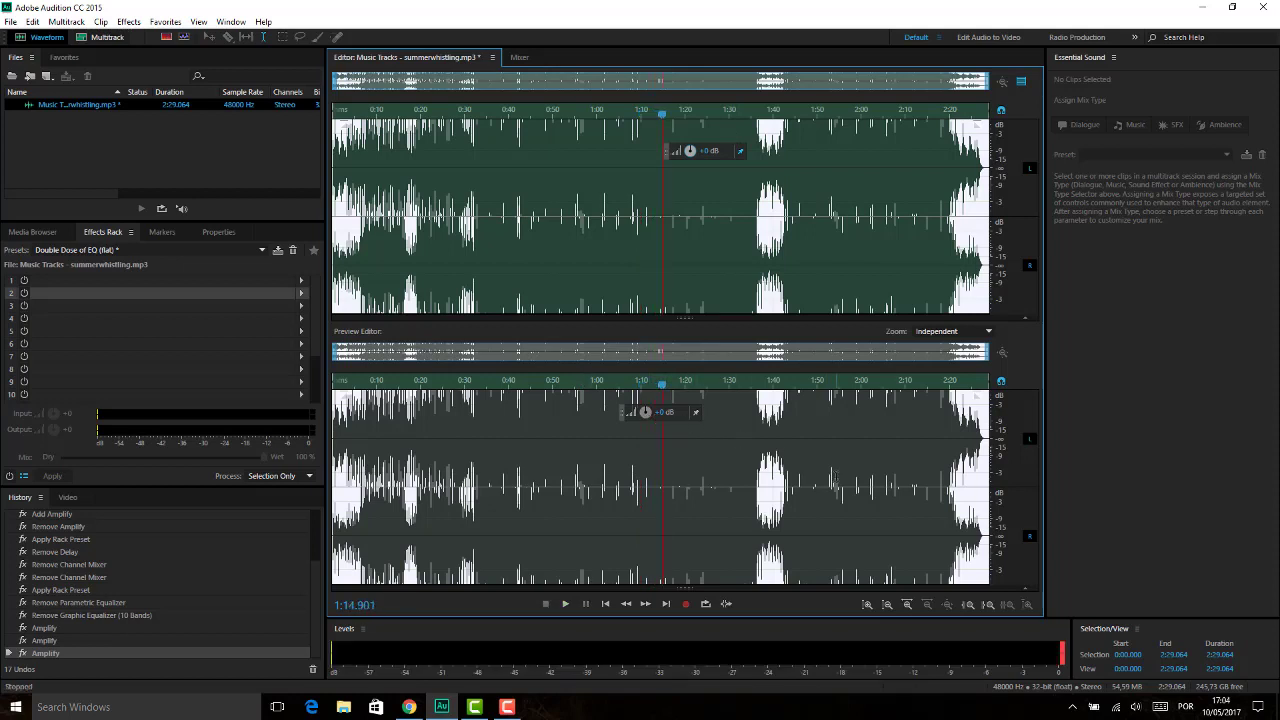
Play the boosted track in short bursts between about 1:15 and 1:20 and examine the peaks on the level meters.
{"action": "key", "text": "space"}
{"action": "key", "text": "space"}
{"action": "key", "text": "space"}
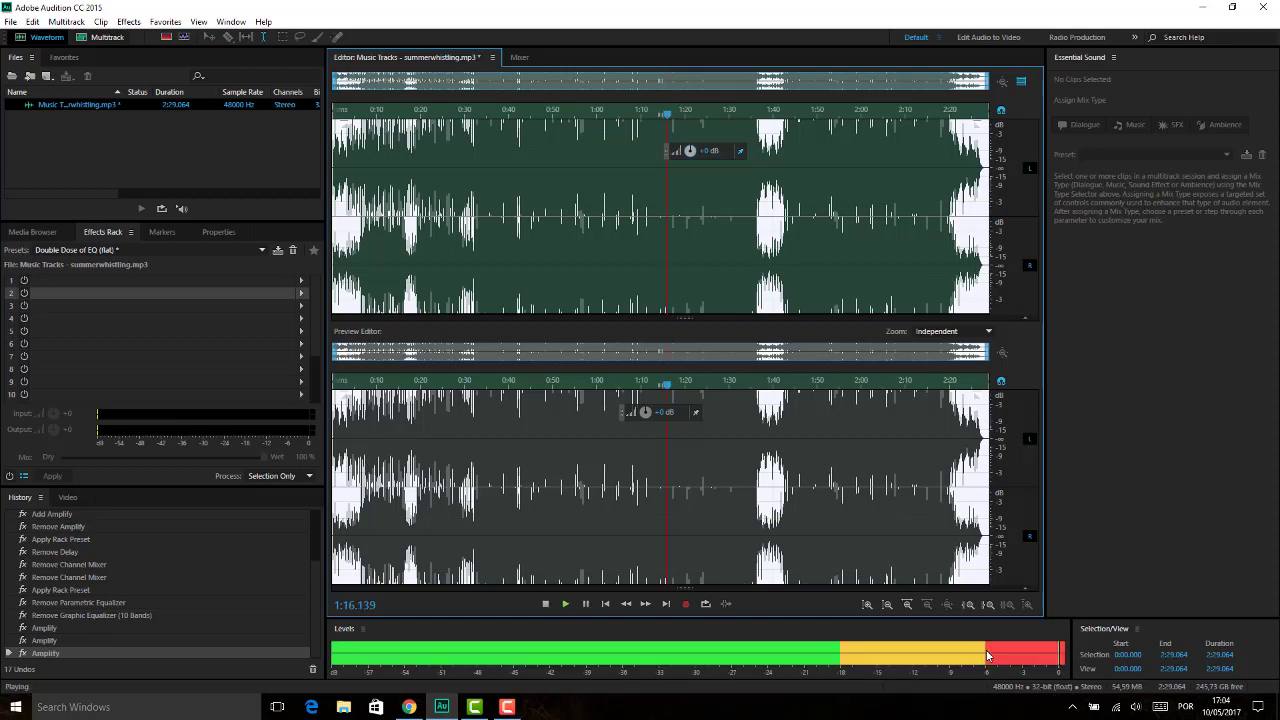
{"action": "key", "text": "space"}
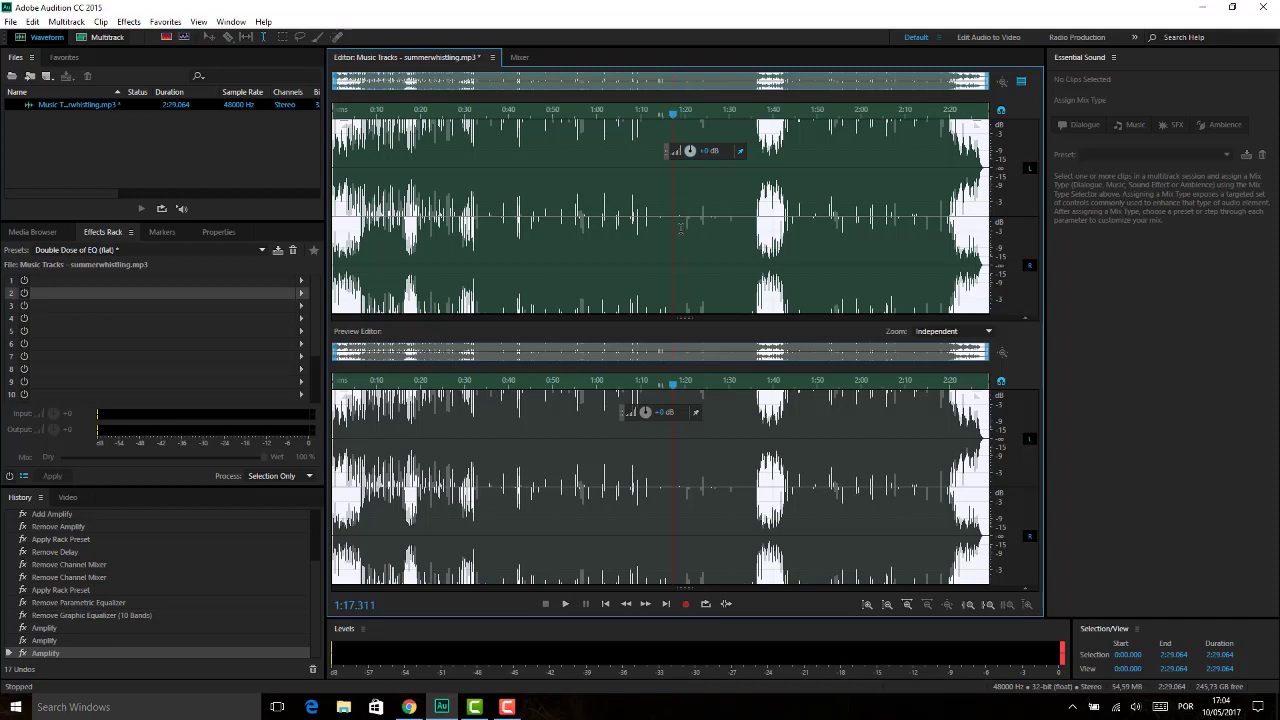
{"action": "key", "text": "space"}
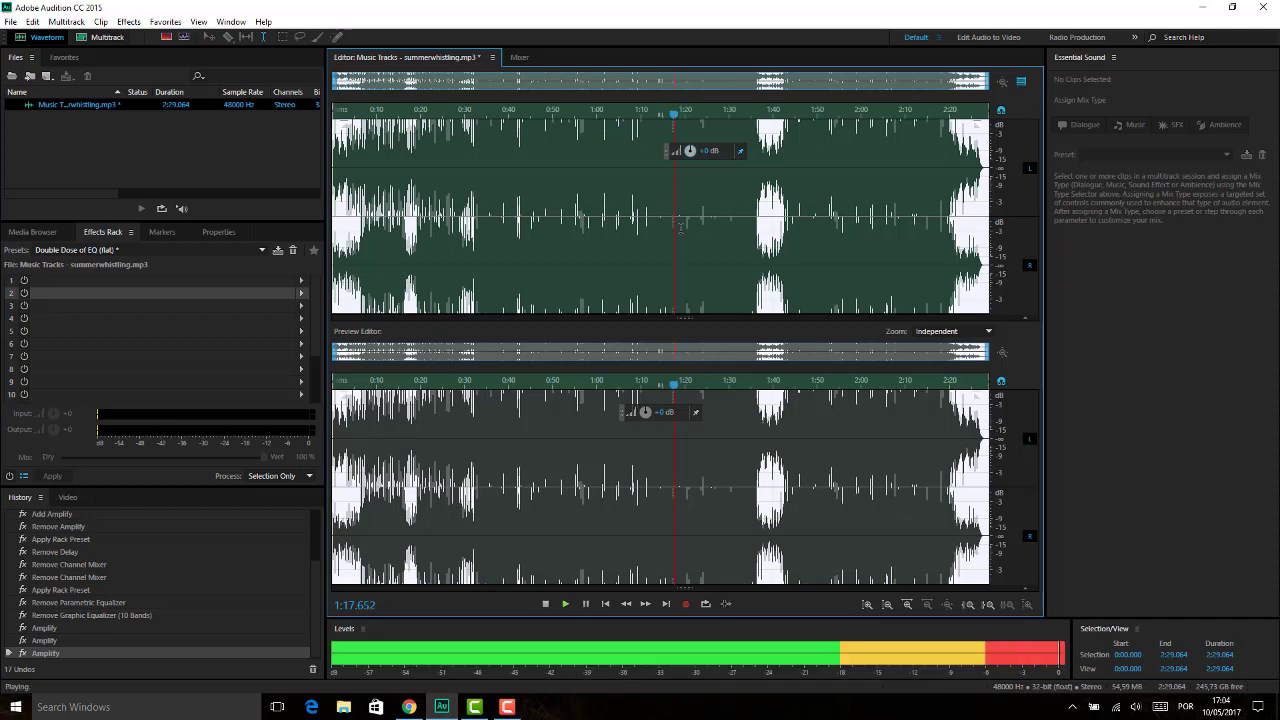
{"action": "key", "text": "space"}
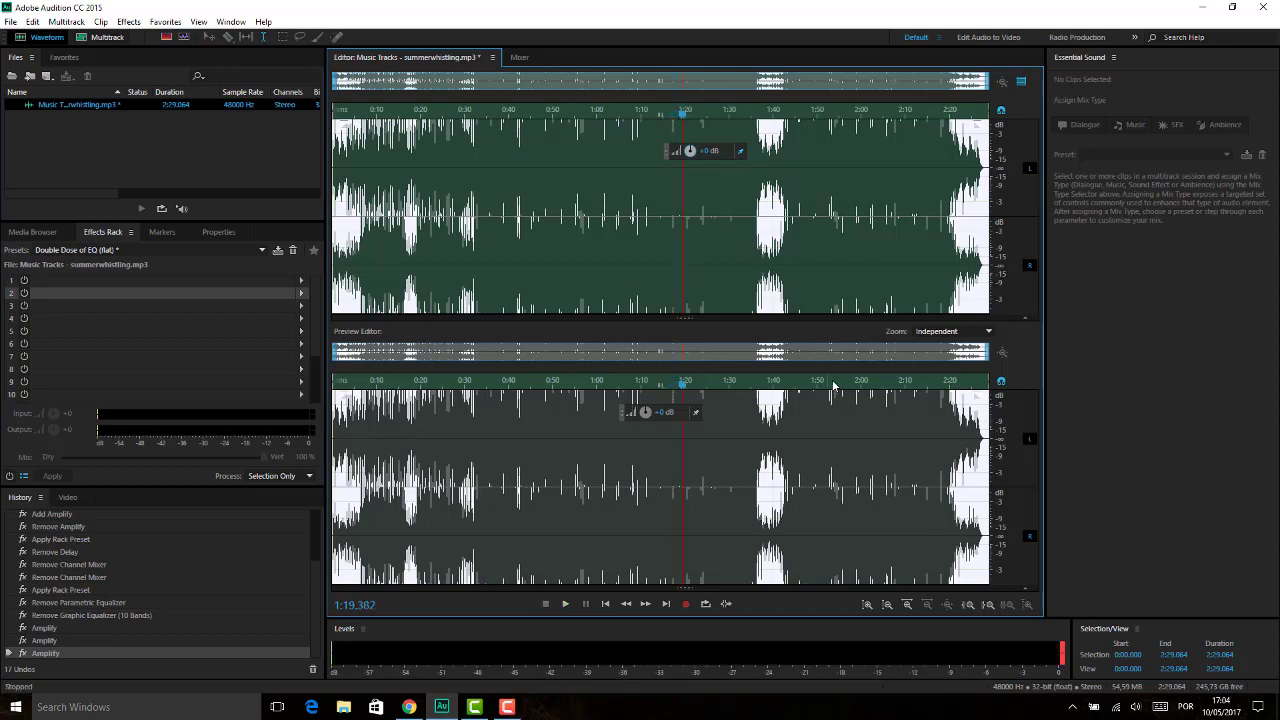
{"action": "key", "text": "space"}
{"action": "key", "text": "space"}
Reduce the boosted track's amplitude with the waveform gain control and play it from about 1:20 to check the level meters.
{"action": "left_click_drag", "start_coordinate": [691, 150], "coordinate": [690, 150]}
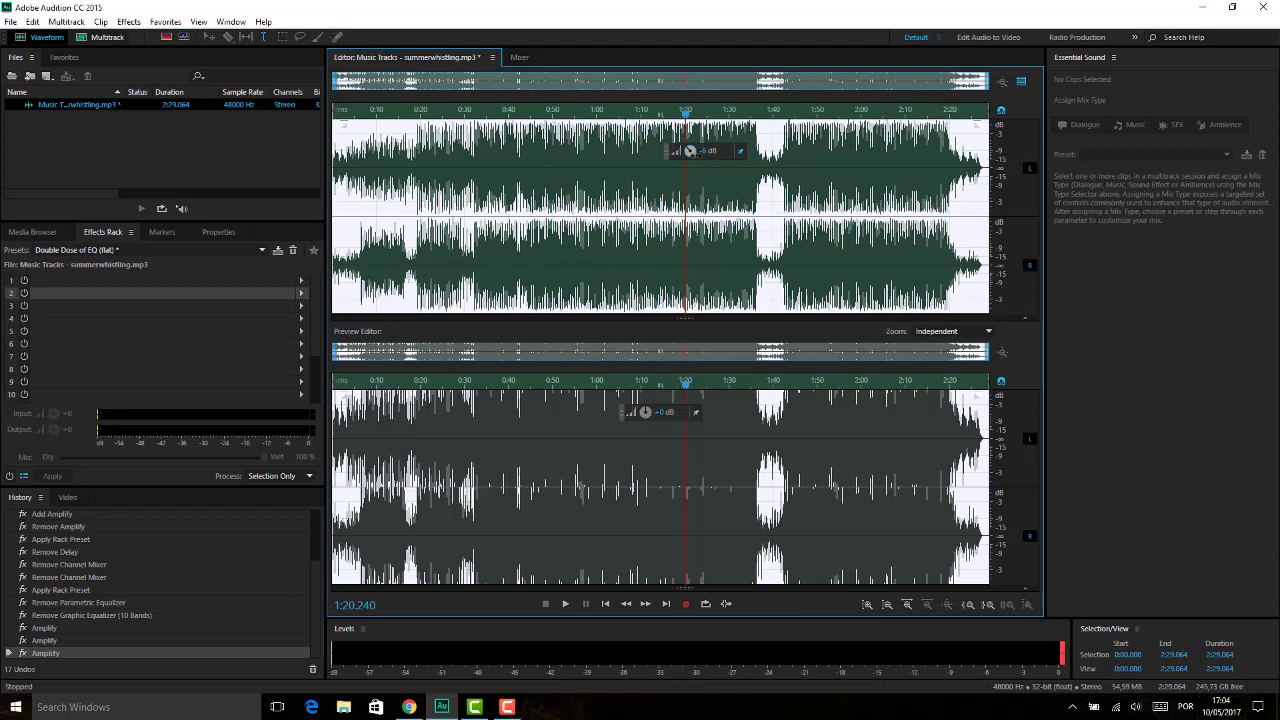
{"action": "left_click_drag", "start_coordinate": [690, 150], "coordinate": [690, 150]}
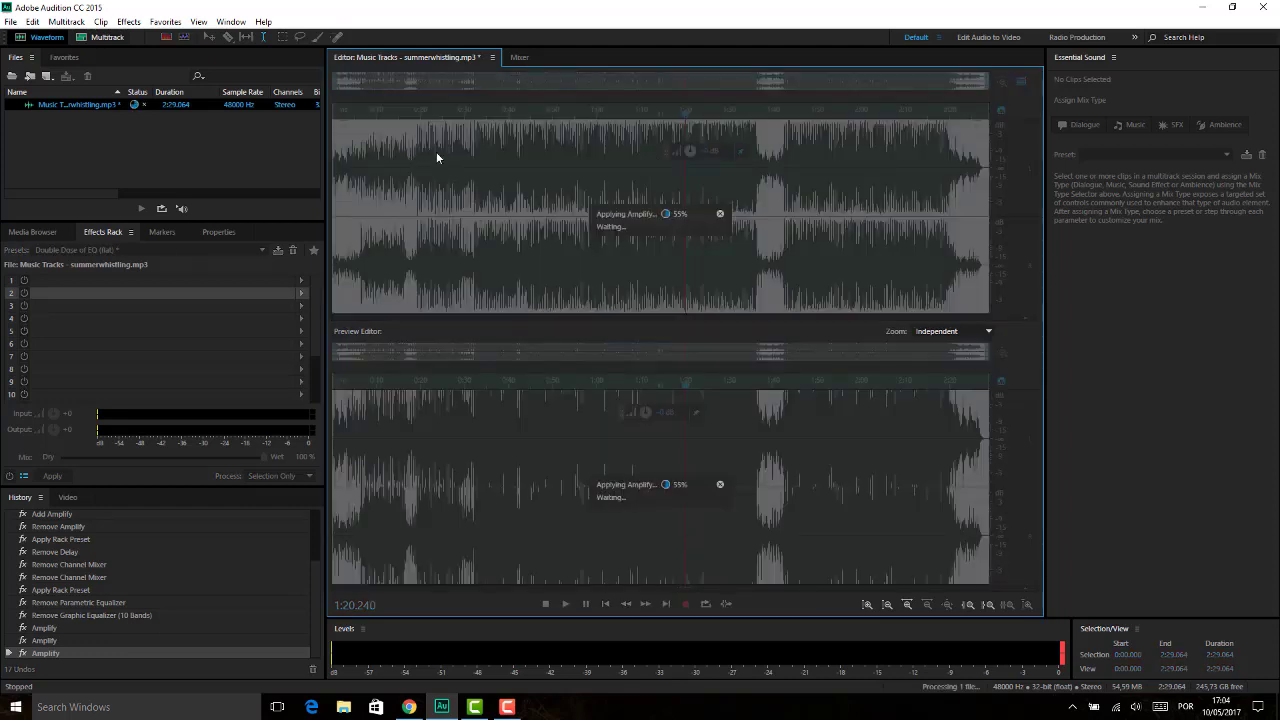
{"action": "key", "text": "space"}
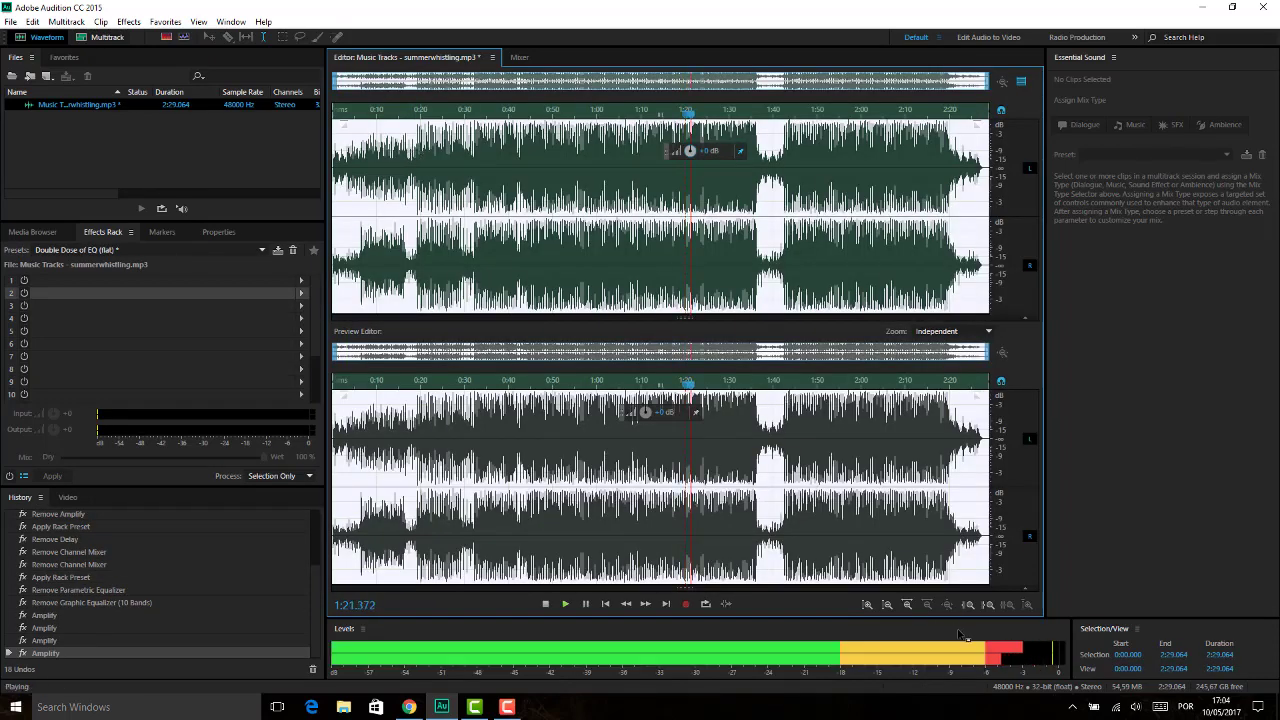
{"action": "key", "text": "space"}
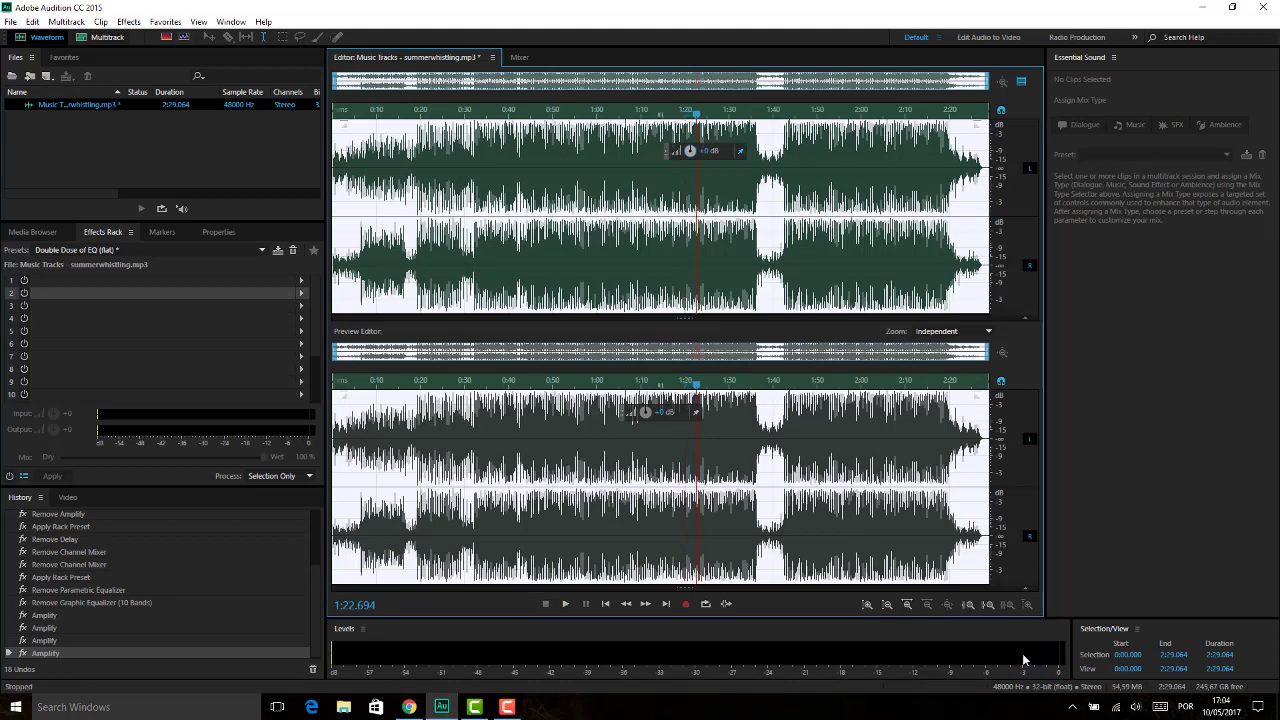
{"action": "key", "text": "space"}
{"action": "key", "text": "space"}
{"action": "key", "text": "space"}
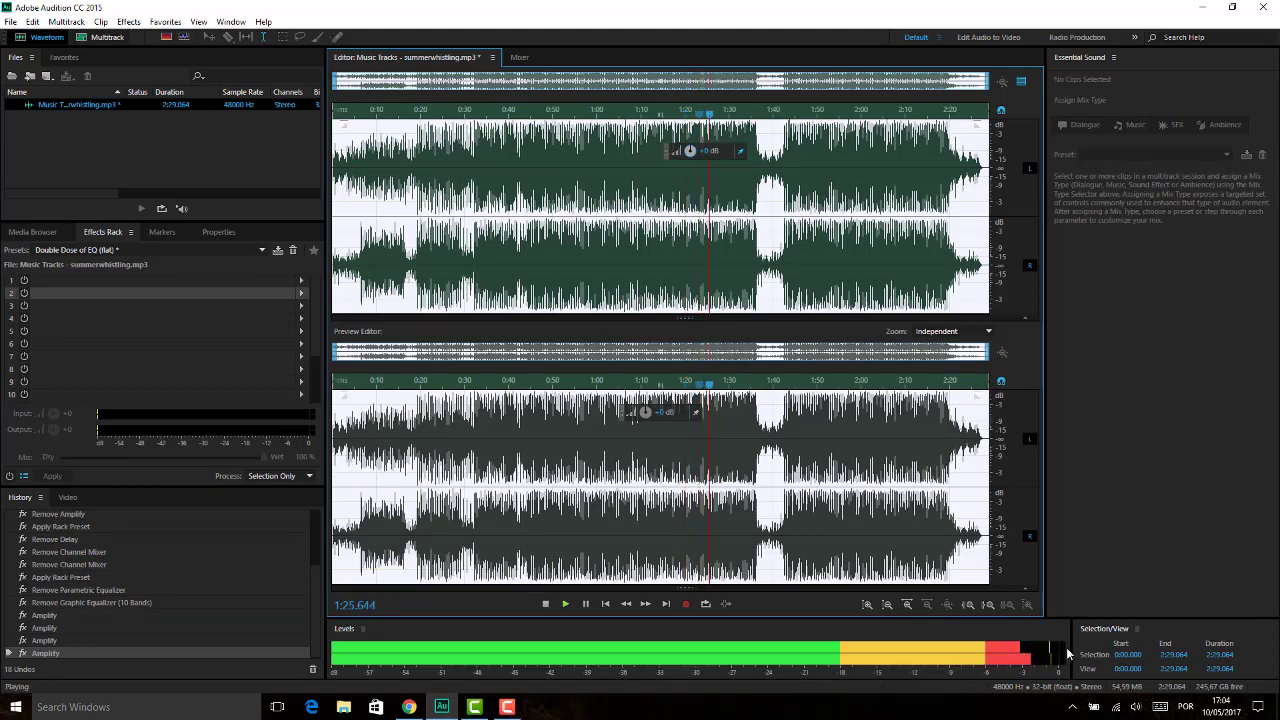
{"action": "key", "text": "space"}
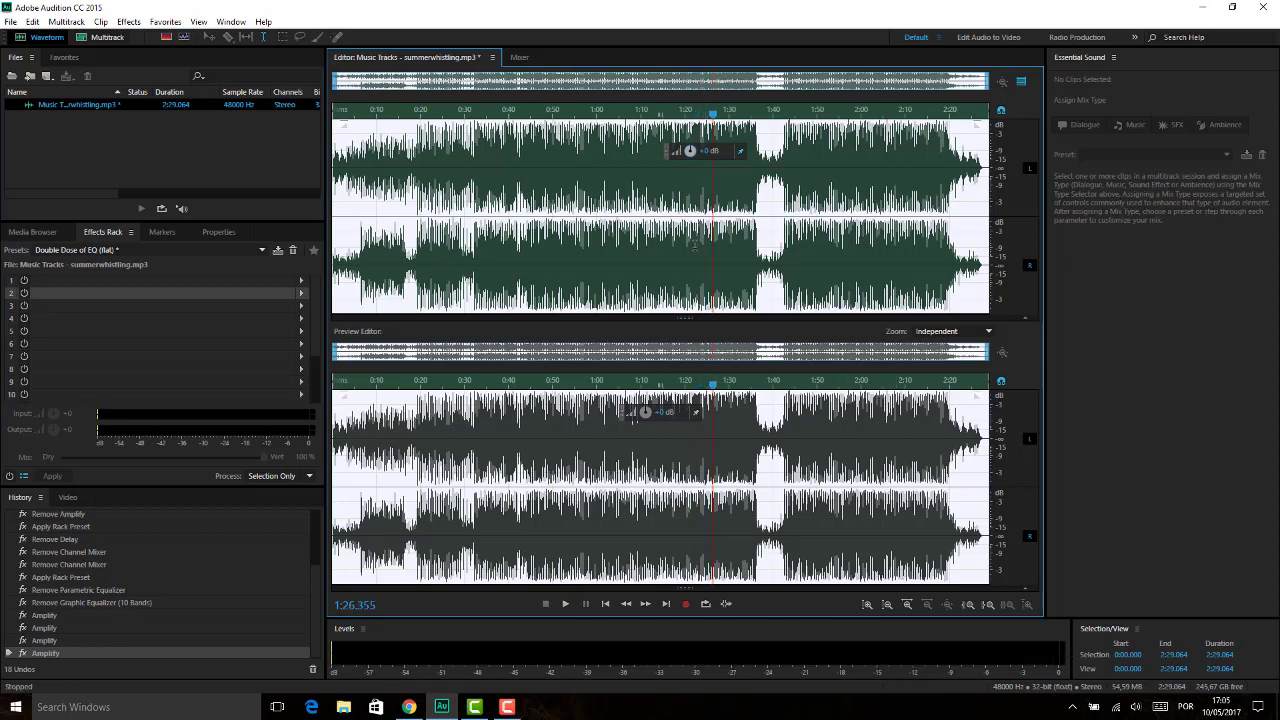